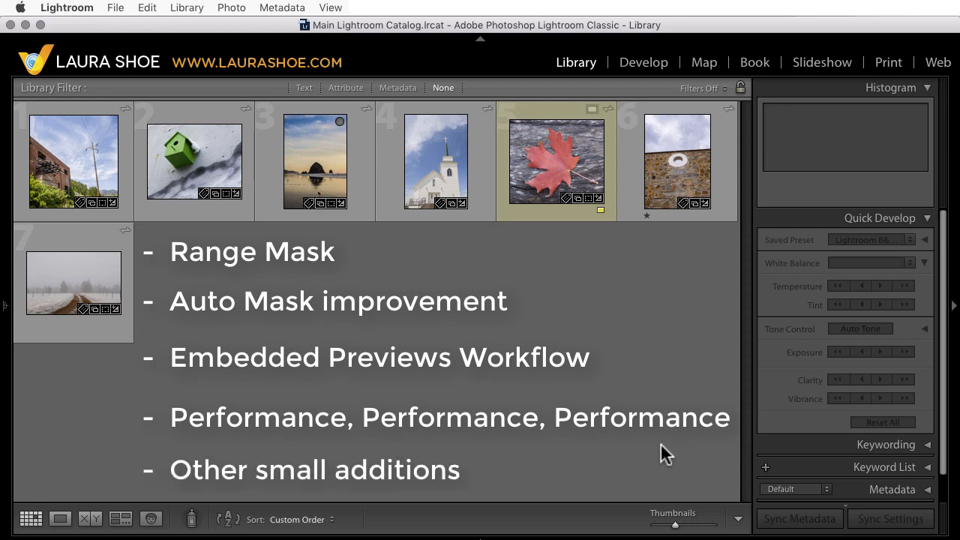
Open the brick building photo in Develop and draw a narrow, steeply tilted graduated filter covering the building side, checking its mask overlay
{"action": "left_click", "coordinate": [91, 169]}
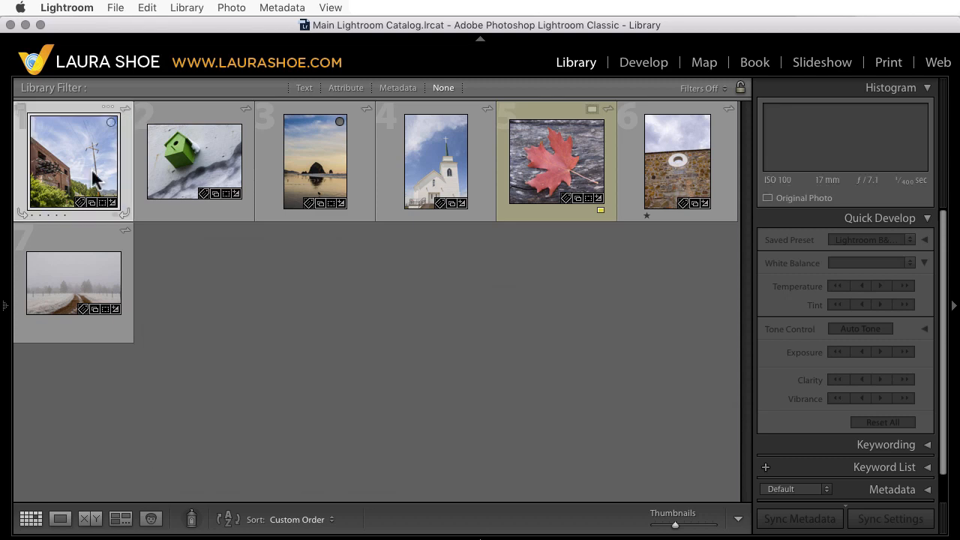
{"action": "key", "text": "d"}
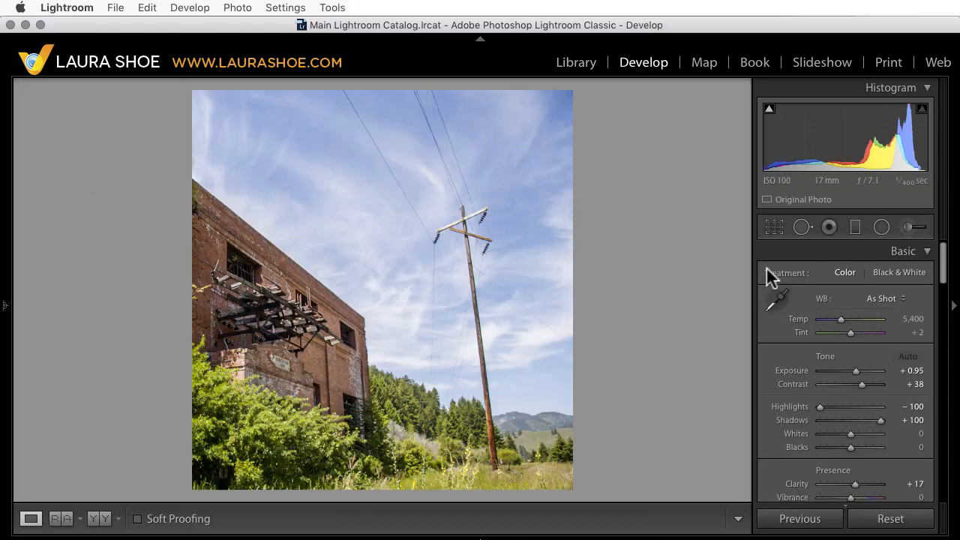
{"action": "left_click", "coordinate": [855, 227]}
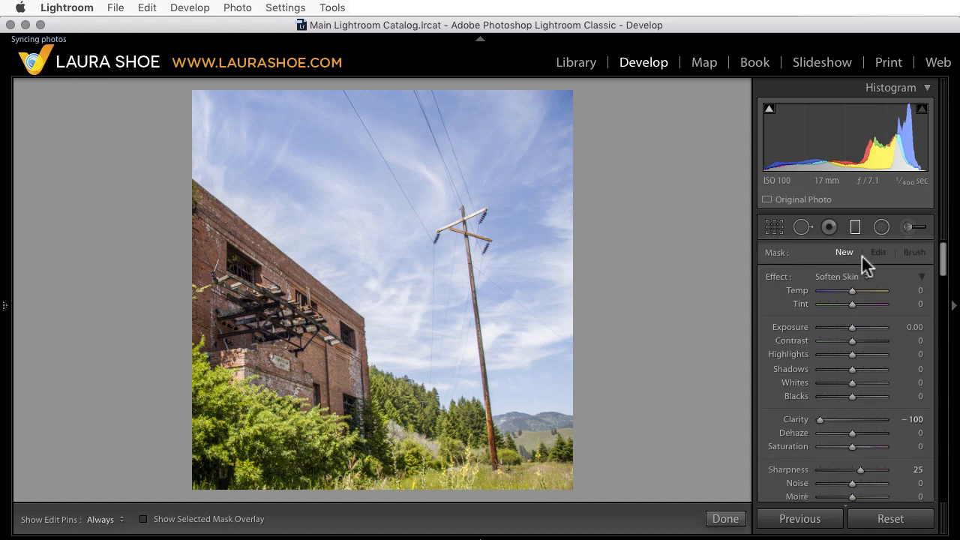
{"action": "scroll", "coordinate": [776, 425], "scroll_direction": "down", "scroll_amount": 5}
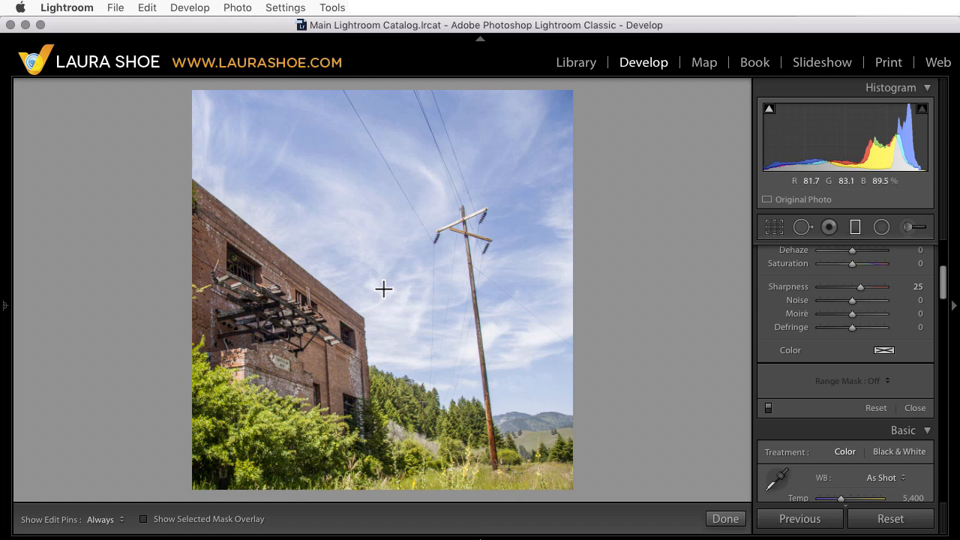
{"action": "left_click_drag", "start_coordinate": [384, 287], "coordinate": [403, 279]}
{"action": "key", "text": "o"}
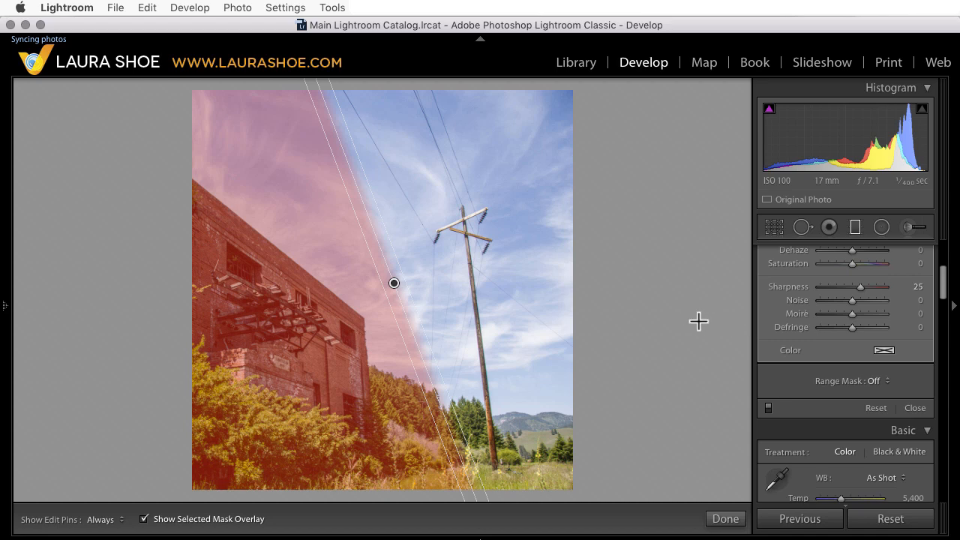
{"action": "key", "text": "o"}
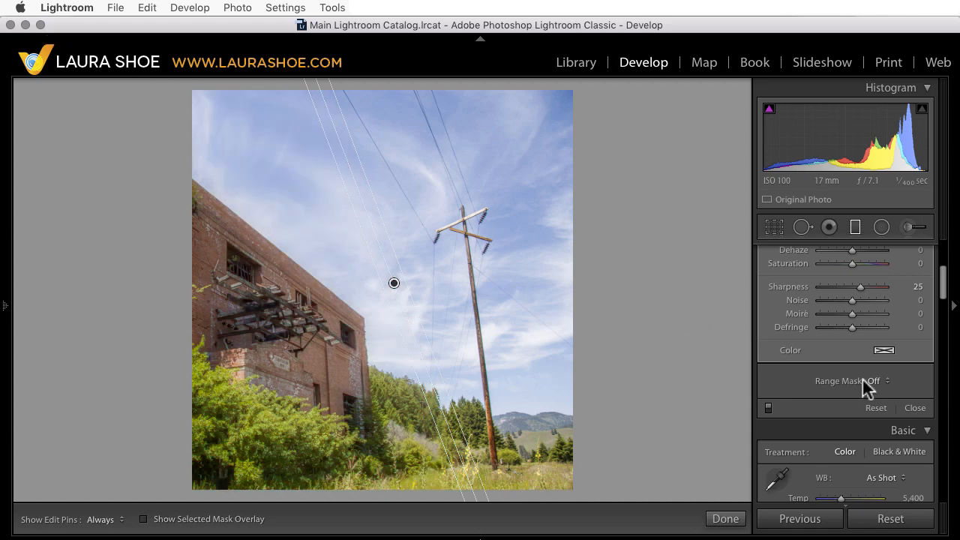
Set the graduated filter's Range Mask to Color and sample the brick colors at three spots on the building
{"action": "left_click", "coordinate": [873, 380]}
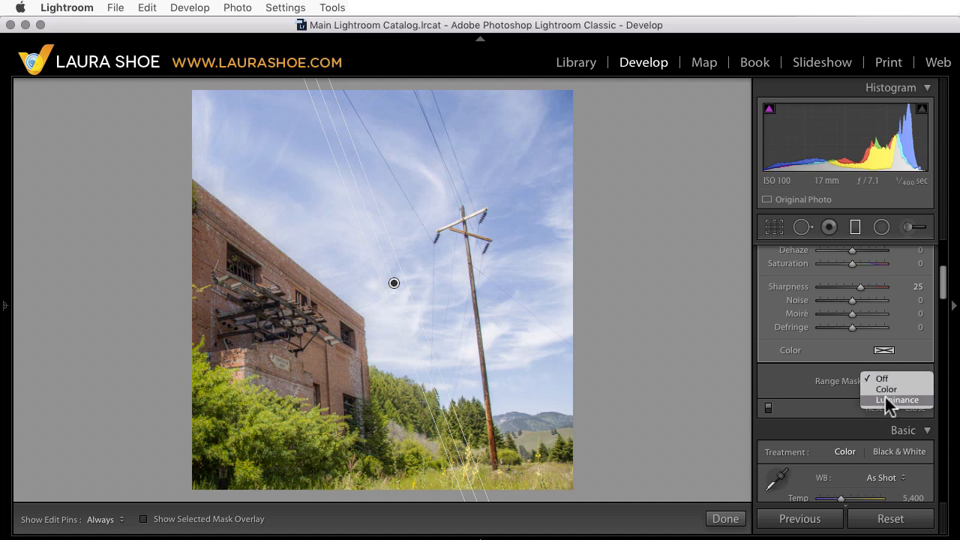
{"action": "left_click", "coordinate": [885, 390]}
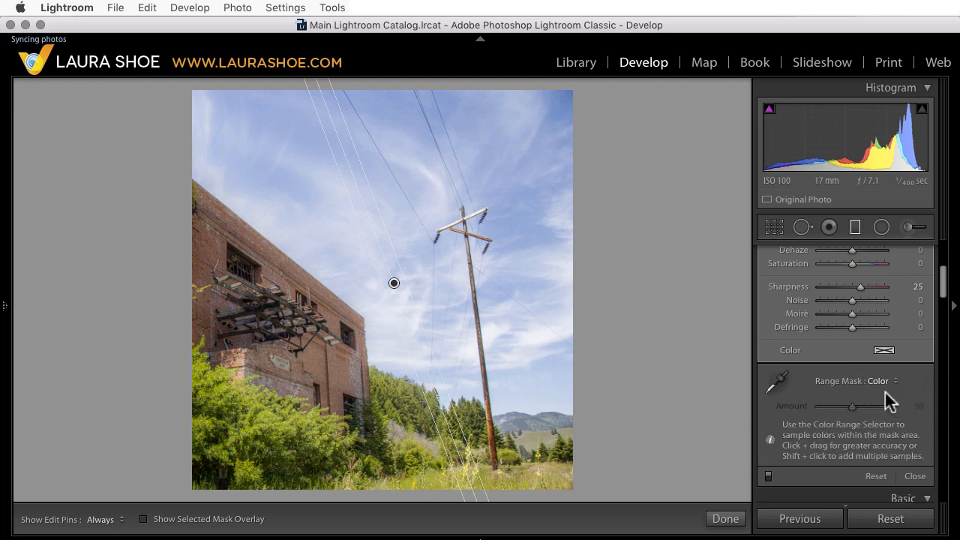
{"action": "left_click", "coordinate": [778, 383]}
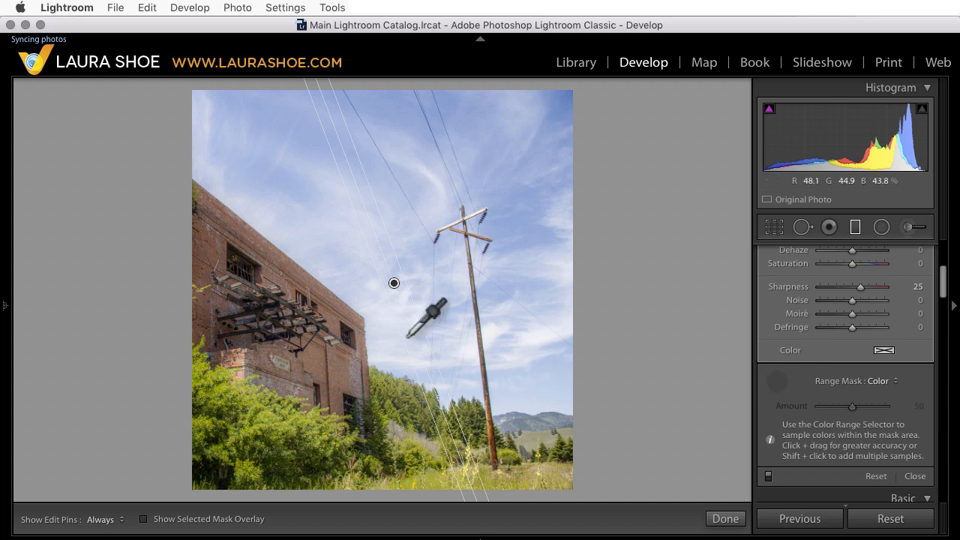
{"action": "key", "text": "shift"}
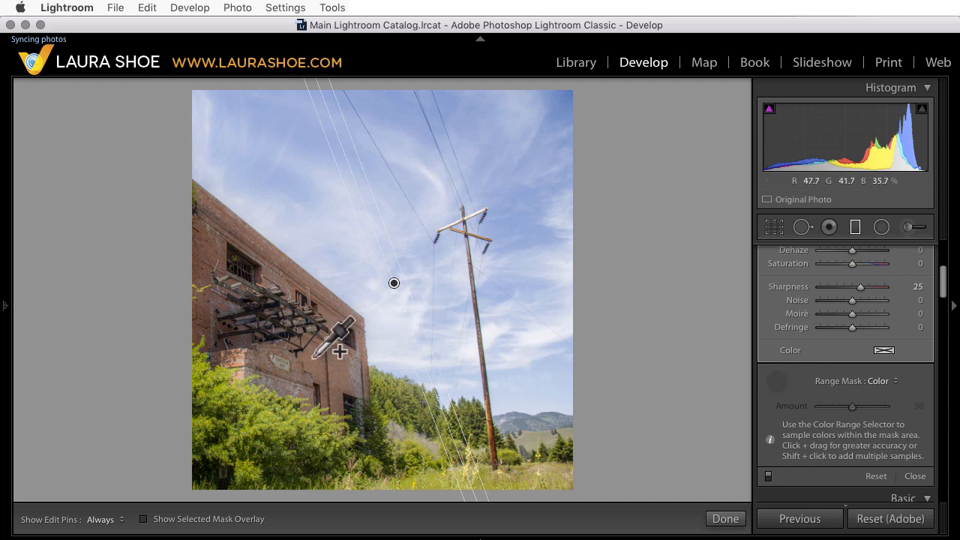
{"action": "left_click", "coordinate": [317, 356], "text": "shift"}
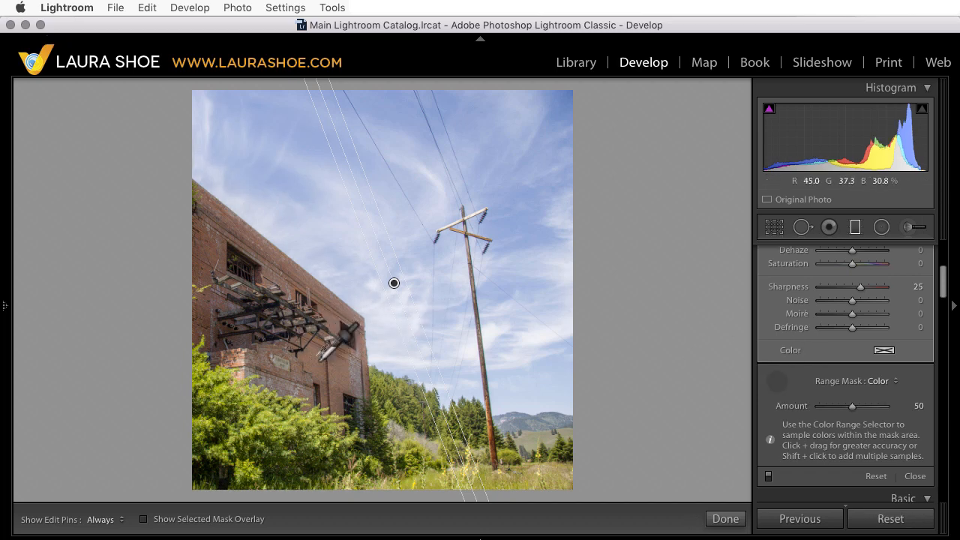
{"action": "key", "text": "shift"}
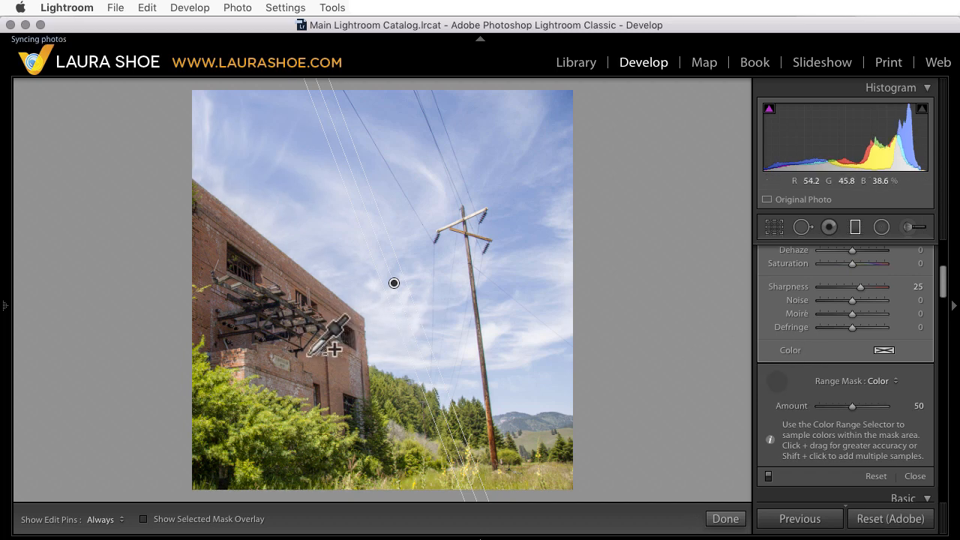
{"action": "left_click", "coordinate": [214, 242], "text": "shift"}
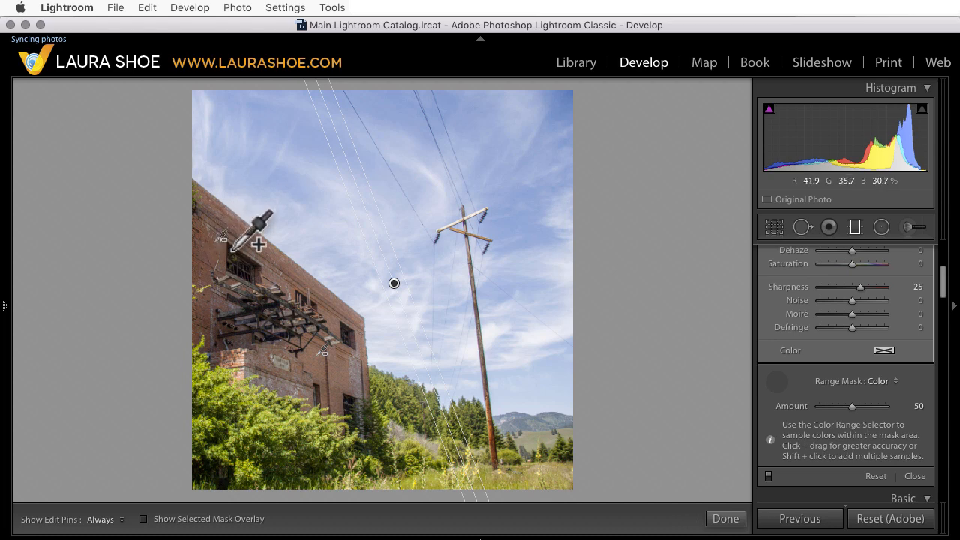
{"action": "left_click", "coordinate": [344, 299], "text": "shift"}
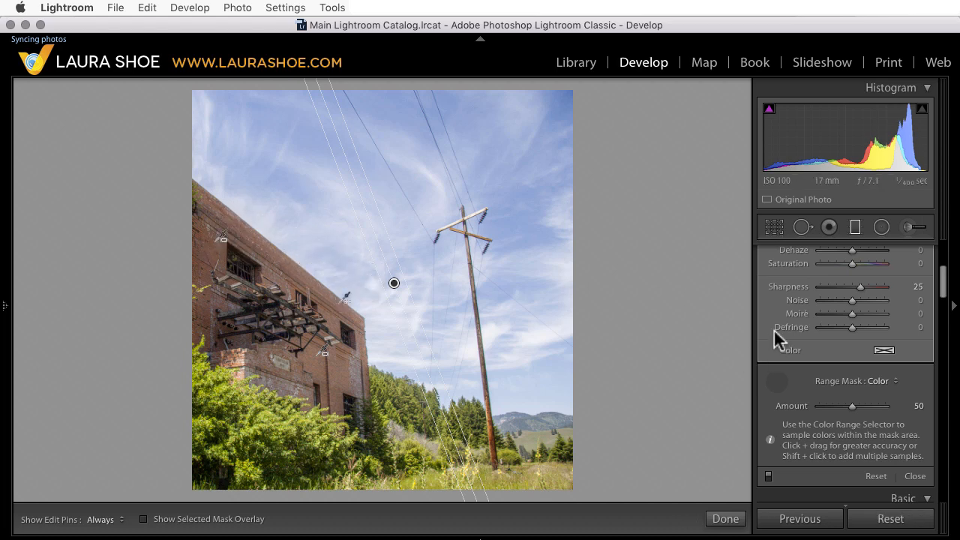
Reset the filter's Clarity to 0 and reduce the color range mask Amount to 0 while previewing the black-and-white mask
{"action": "scroll", "coordinate": [774, 328], "scroll_direction": "up", "scroll_amount": 10}
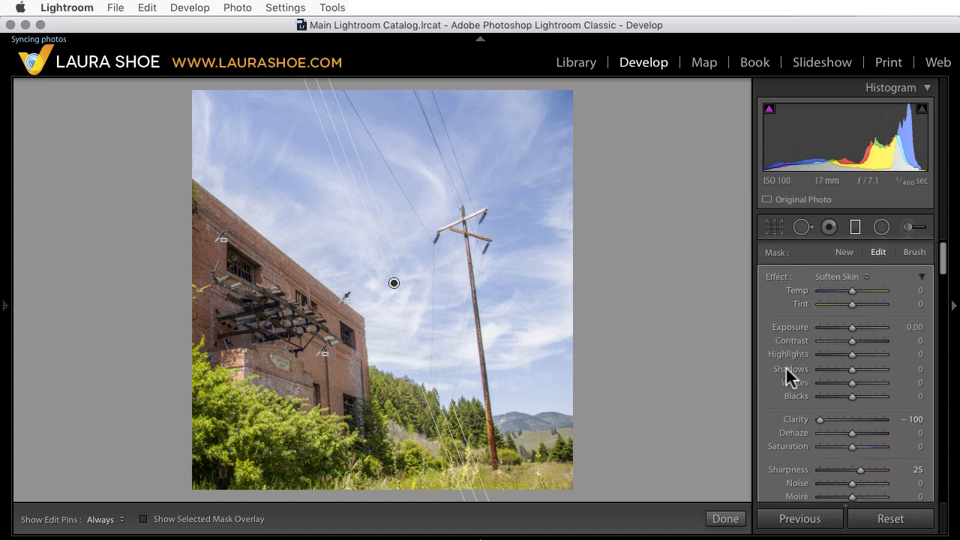
{"action": "scroll", "coordinate": [796, 418], "scroll_direction": "down", "scroll_amount": 5}
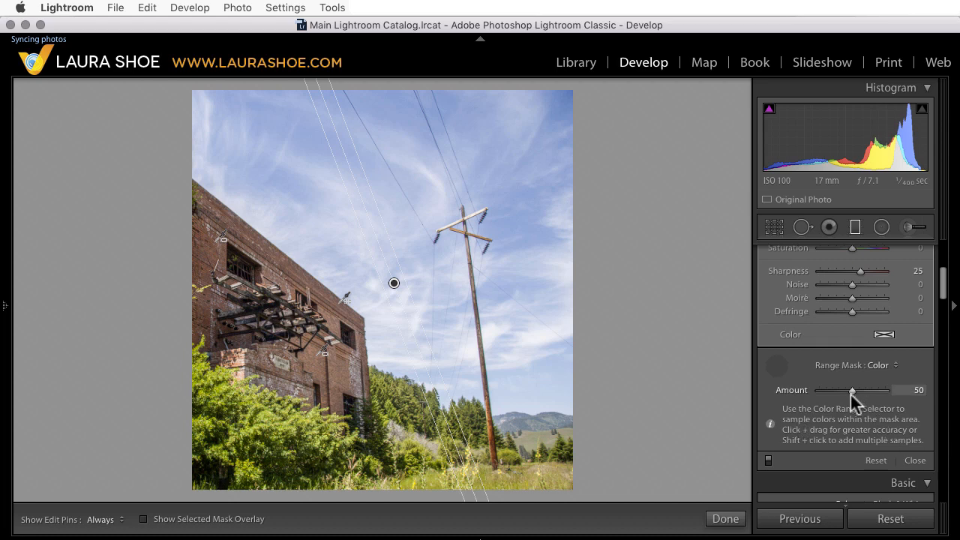
{"action": "key", "text": "alt"}
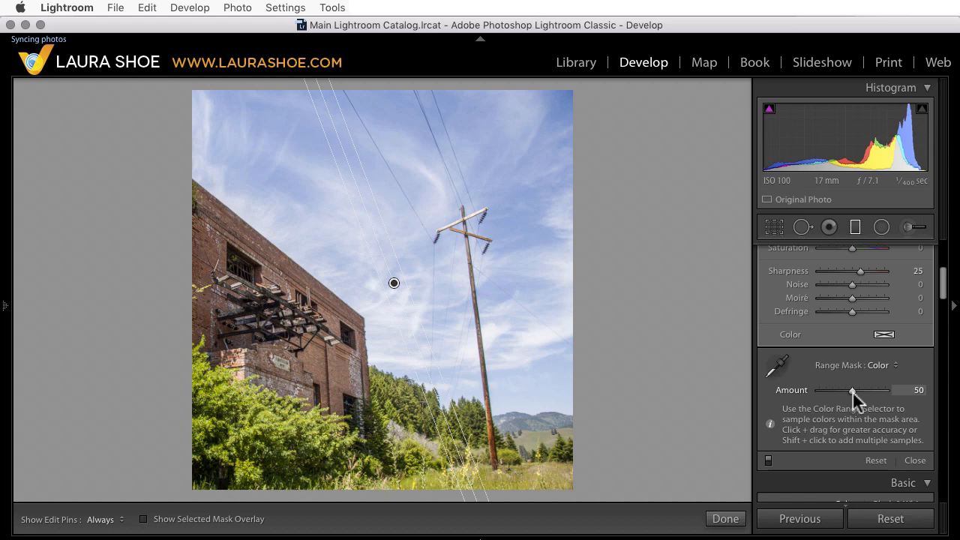
{"action": "key", "text": "alt"}
{"action": "left_click_drag", "start_coordinate": [852, 390], "coordinate": [813, 390]}
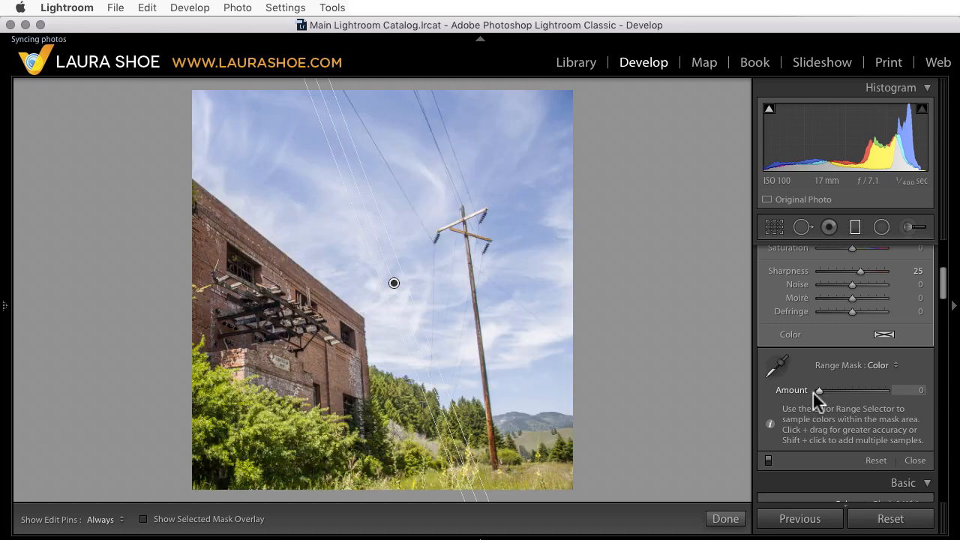
{"action": "key", "text": "alt"}
{"action": "left_click_drag", "start_coordinate": [819, 389], "coordinate": [820, 388]}
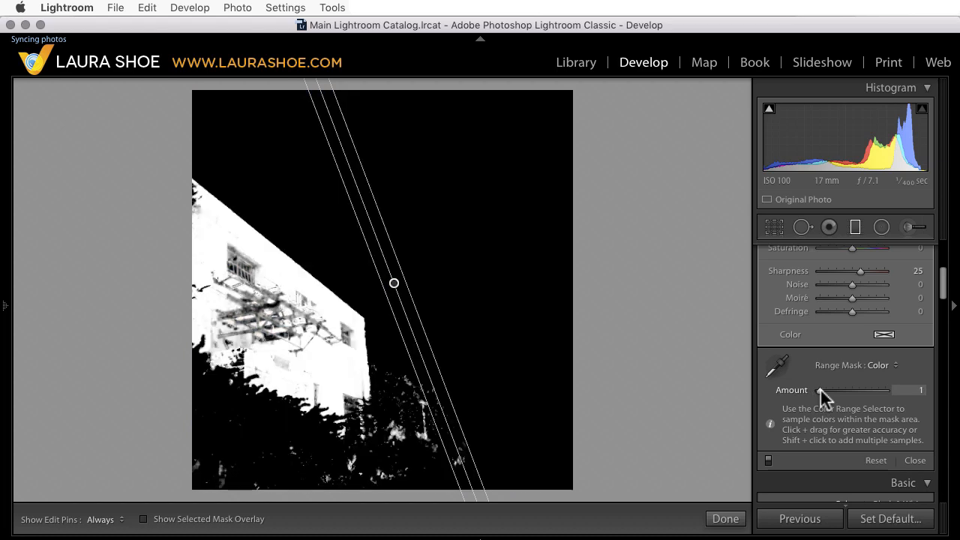
{"action": "left_click_drag", "start_coordinate": [820, 388], "coordinate": [819, 388]}
Set the graduated filter's Saturation to 58 and raise its Clarity slightly to enhance the brick
{"action": "scroll", "coordinate": [820, 388], "scroll_direction": "up", "scroll_amount": 5}
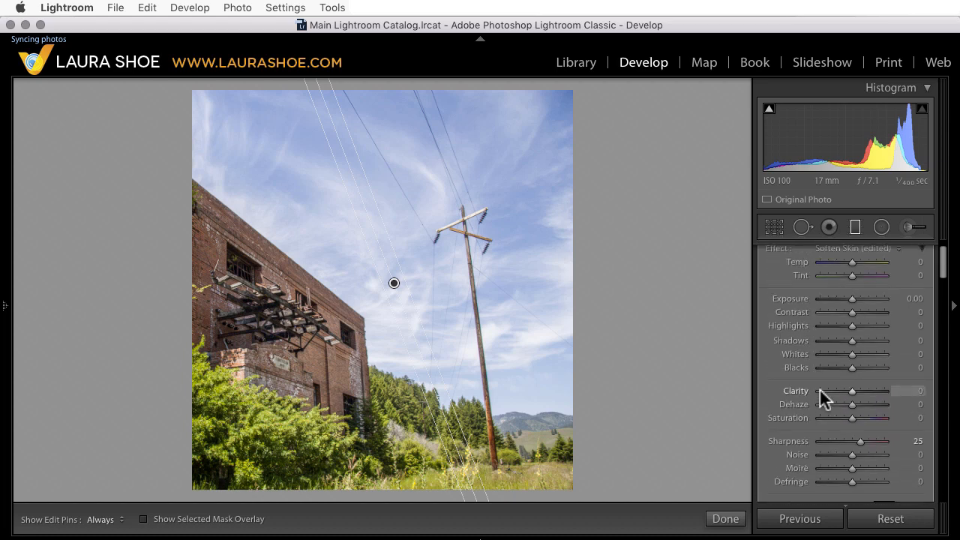
{"action": "left_click", "coordinate": [870, 417]}
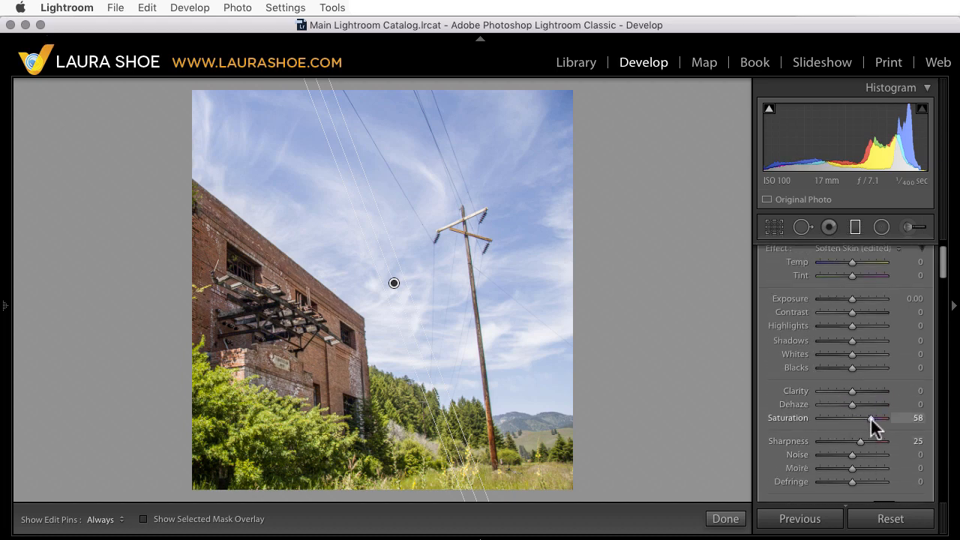
{"action": "left_click", "coordinate": [859, 390]}
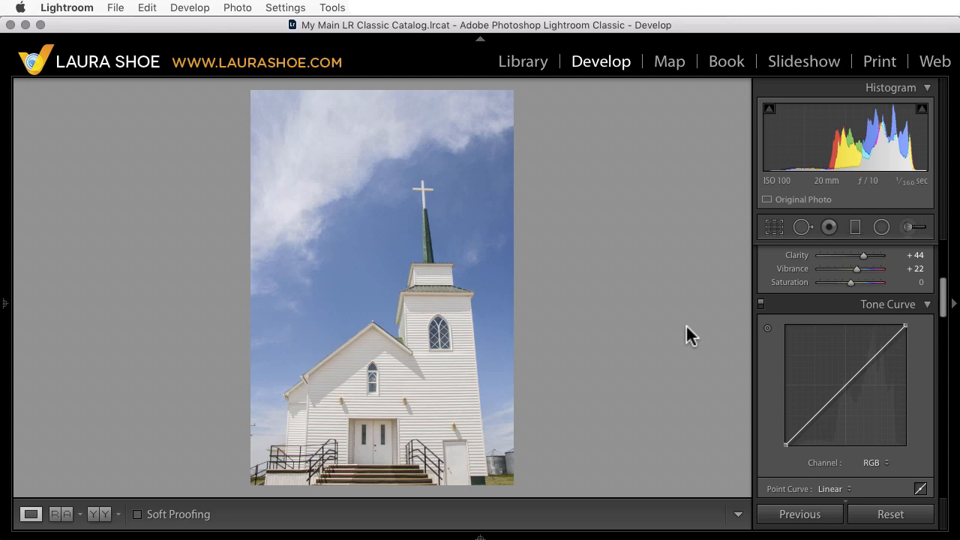
On the church photo, zoom in on the tower's arched window and loosely paint an adjustment brush mask over it
{"action": "left_click", "coordinate": [443, 331]}
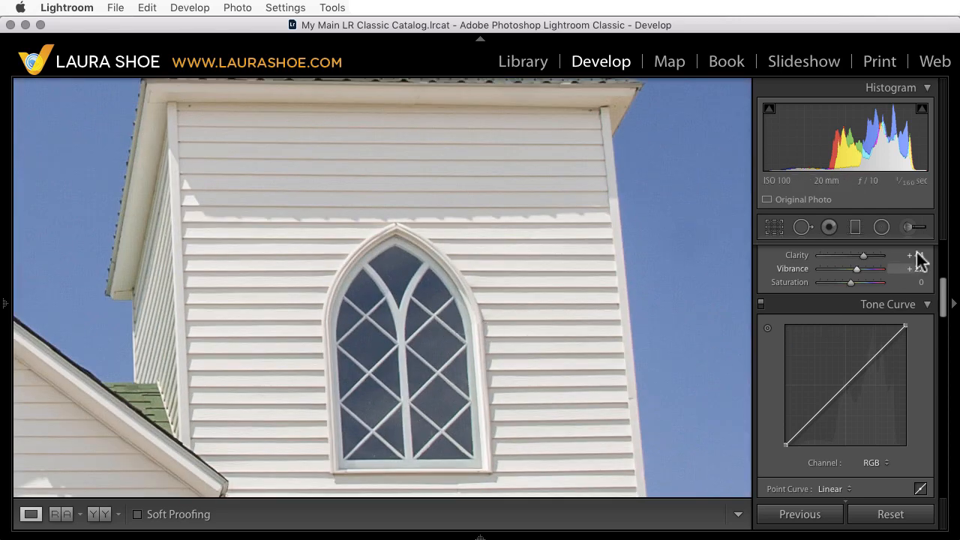
{"action": "left_click", "coordinate": [909, 228]}
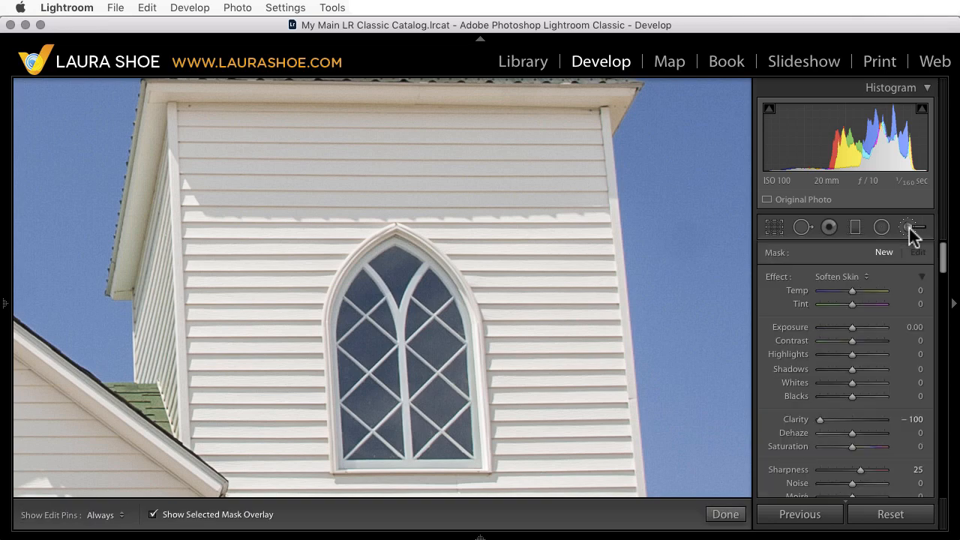
{"action": "key", "text": "h"}
{"action": "mouse_move", "coordinate": [398, 247]}
{"action": "left_mouse_down"}
{"action": "mouse_move", "coordinate": [353, 421]}
{"action": "mouse_move", "coordinate": [390, 457]}
{"action": "mouse_move", "coordinate": [492, 442]}
{"action": "mouse_move", "coordinate": [421, 510]}
{"action": "mouse_move", "coordinate": [495, 390]}
{"action": "mouse_move", "coordinate": [435, 345]}
{"action": "left_mouse_up"}
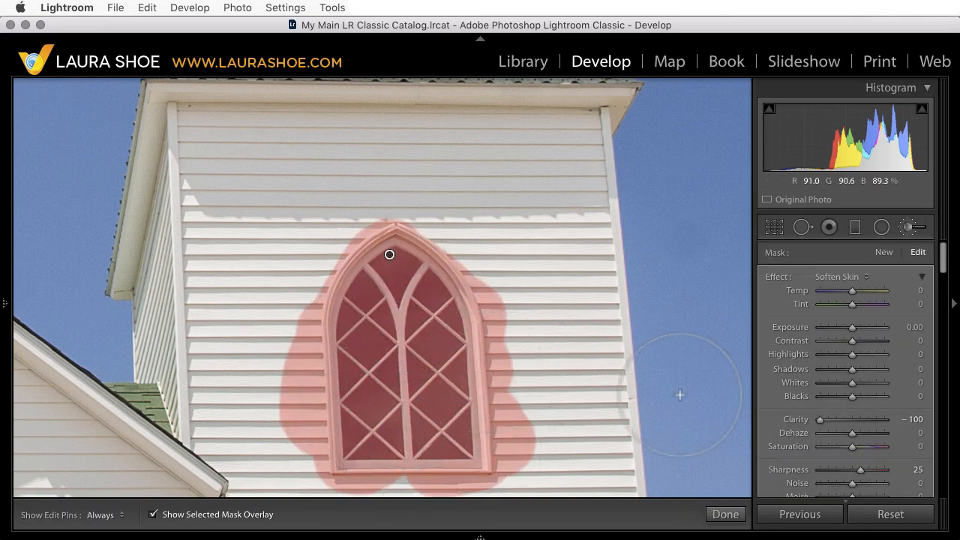
Set the brush's Range Mask to Luminance and narrow its Range to 0/5 so only the dark window panes stay masked
{"action": "scroll", "coordinate": [833, 413], "scroll_direction": "down", "scroll_amount": 5}
{"action": "scroll", "coordinate": [833, 414], "scroll_direction": "down", "scroll_amount": 4}
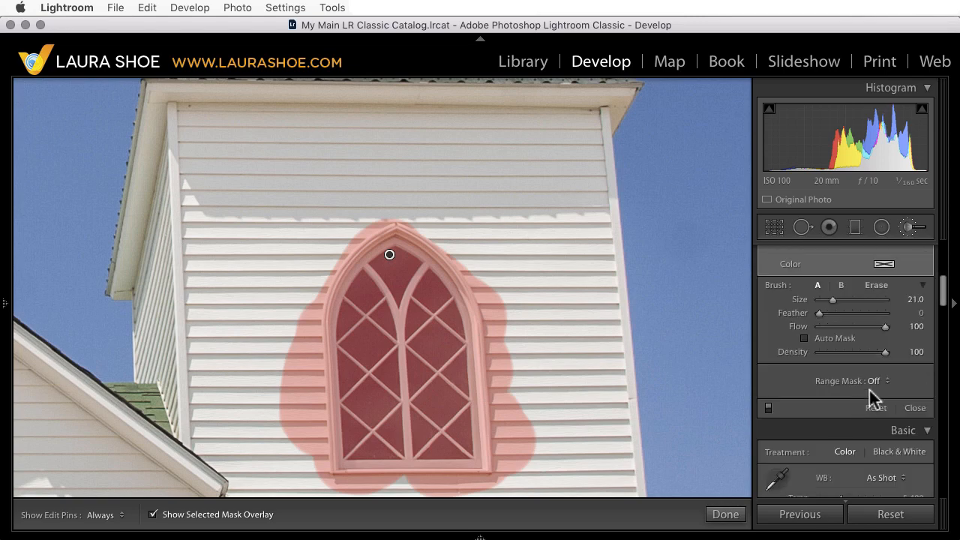
{"action": "left_click", "coordinate": [876, 381]}
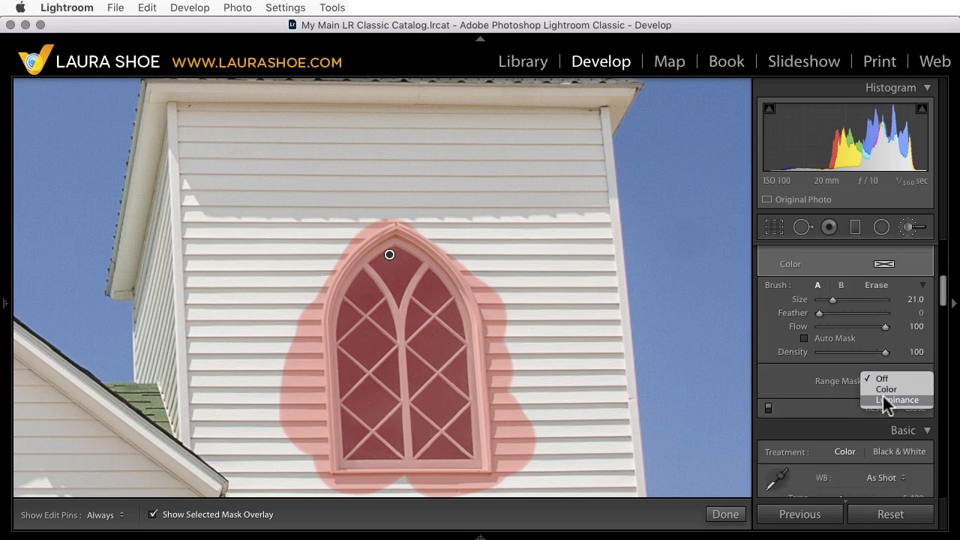
{"action": "left_click", "coordinate": [884, 403]}
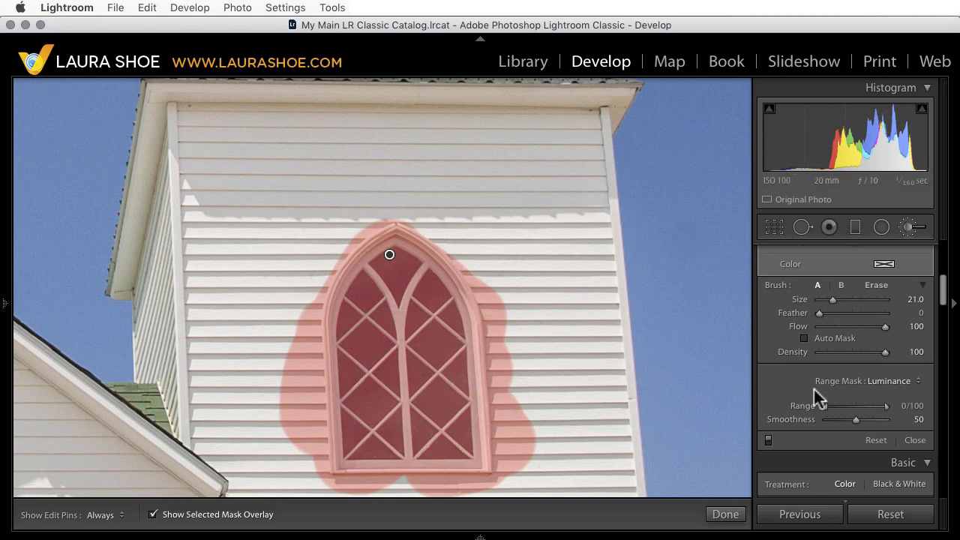
{"action": "mouse_move", "coordinate": [887, 407]}
{"action": "left_mouse_down"}
{"action": "mouse_move", "coordinate": [841, 418]}
{"action": "mouse_move", "coordinate": [829, 408]}
{"action": "left_mouse_up"}
{"action": "key", "text": "alt"}
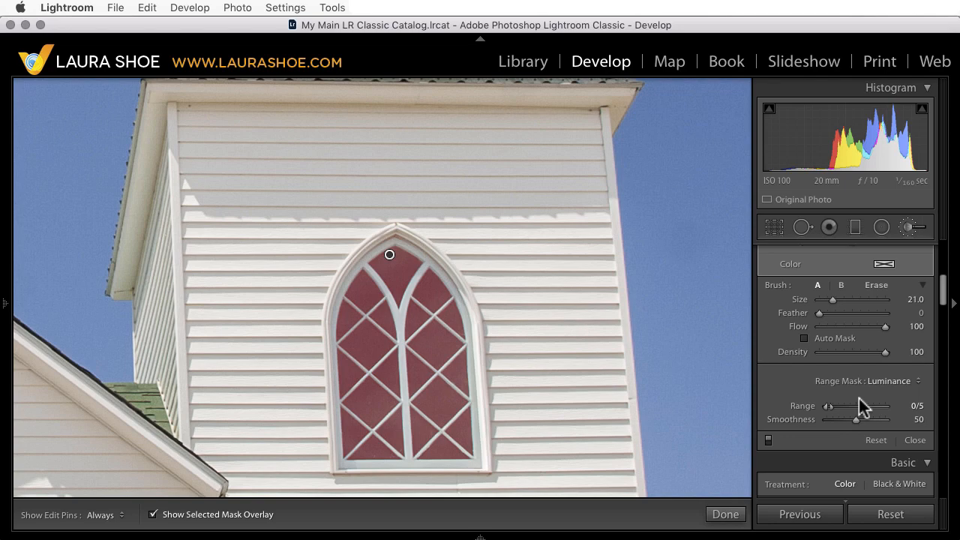
Hide the selected mask overlay and reset all of the brush's effect settings to zero
{"action": "key", "text": "o"}
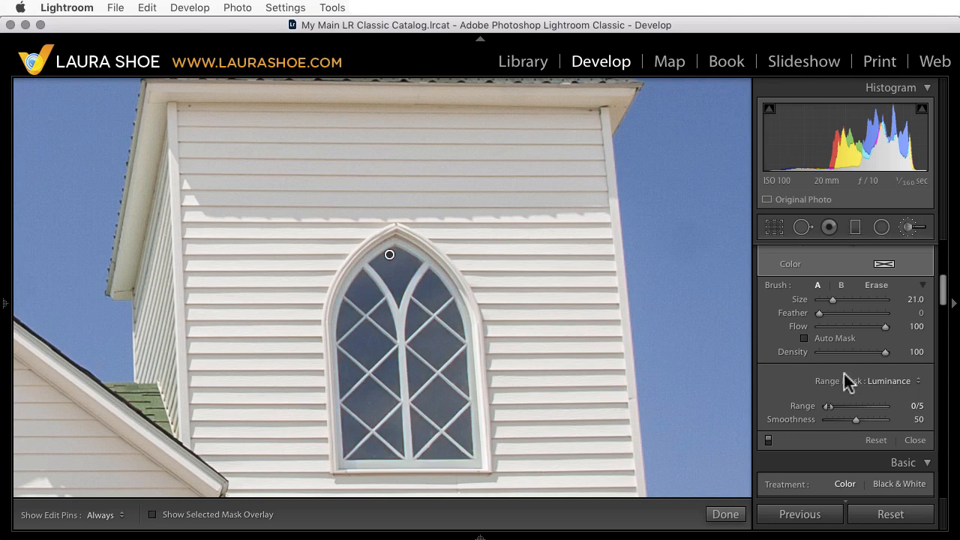
{"action": "scroll", "coordinate": [846, 381], "scroll_direction": "up", "scroll_amount": 5}
{"action": "scroll", "coordinate": [846, 380], "scroll_direction": "up", "scroll_amount": 4}
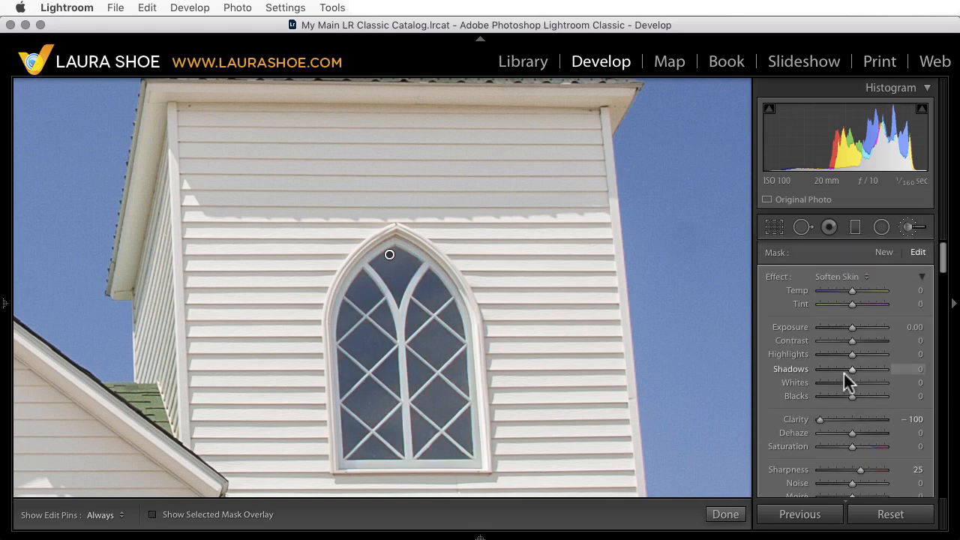
{"action": "double_click", "coordinate": [777, 275]}
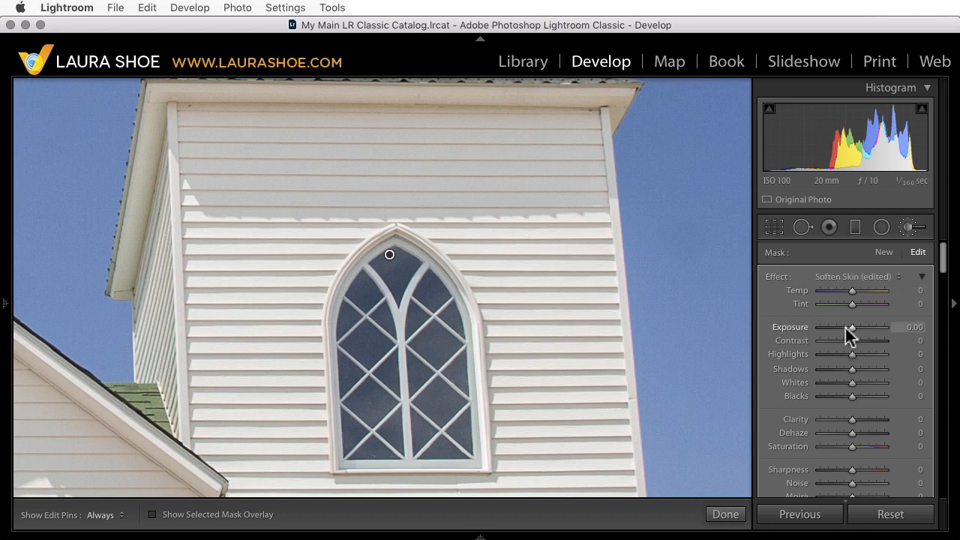
Darken the window panes by lowering the brush's Exposure, and slightly reduce the luminance range mask's Smoothness
{"action": "left_click_drag", "start_coordinate": [846, 328], "coordinate": [839, 327]}
{"action": "scroll", "coordinate": [869, 416], "scroll_direction": "down", "scroll_amount": 10}
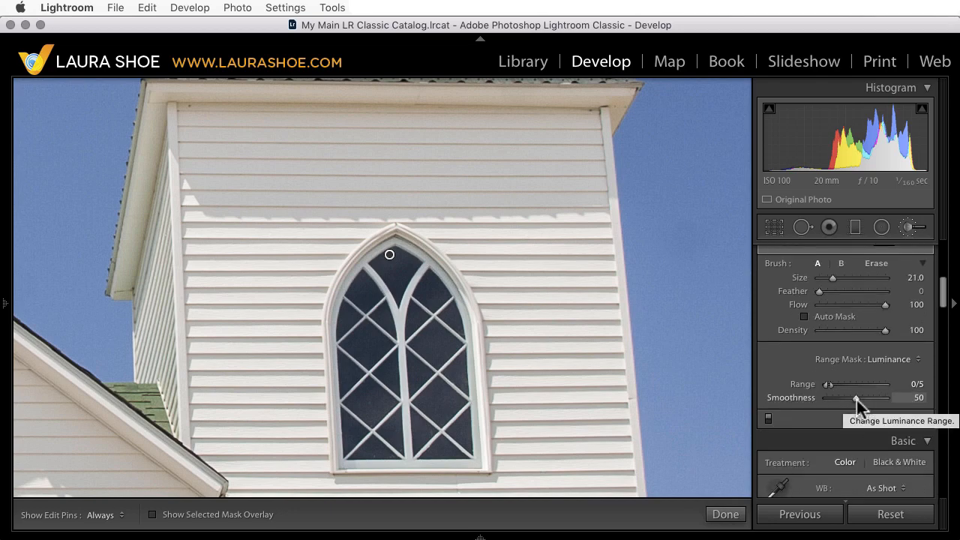
{"action": "mouse_move", "coordinate": [856, 400]}
{"action": "left_mouse_down"}
{"action": "mouse_move", "coordinate": [824, 400]}
{"action": "mouse_move", "coordinate": [848, 401]}
{"action": "left_mouse_up"}
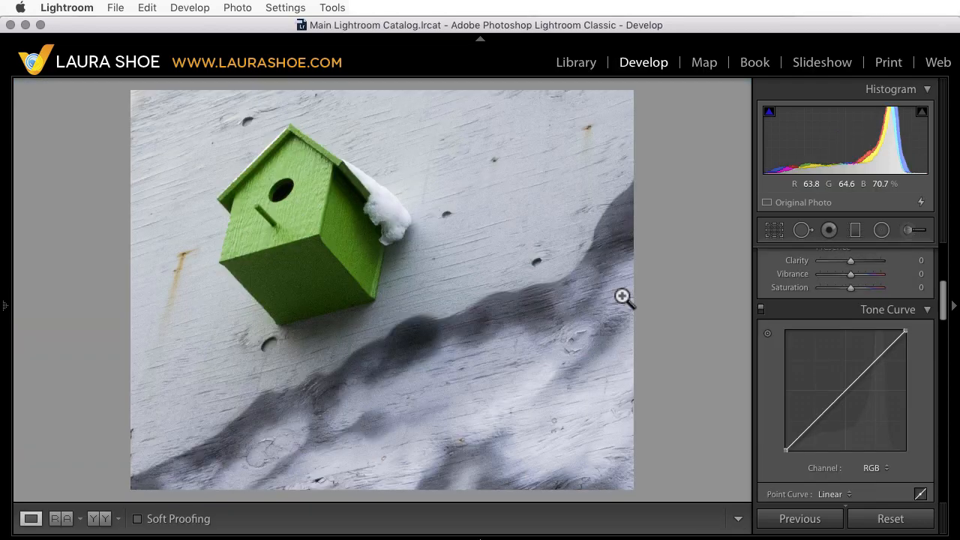
On the birdhouse photo, inspect the existing brush mask over the box's dark underside up close with its overlay shown, and delete it
{"action": "left_click", "coordinate": [908, 231]}
{"action": "left_click", "coordinate": [237, 275]}
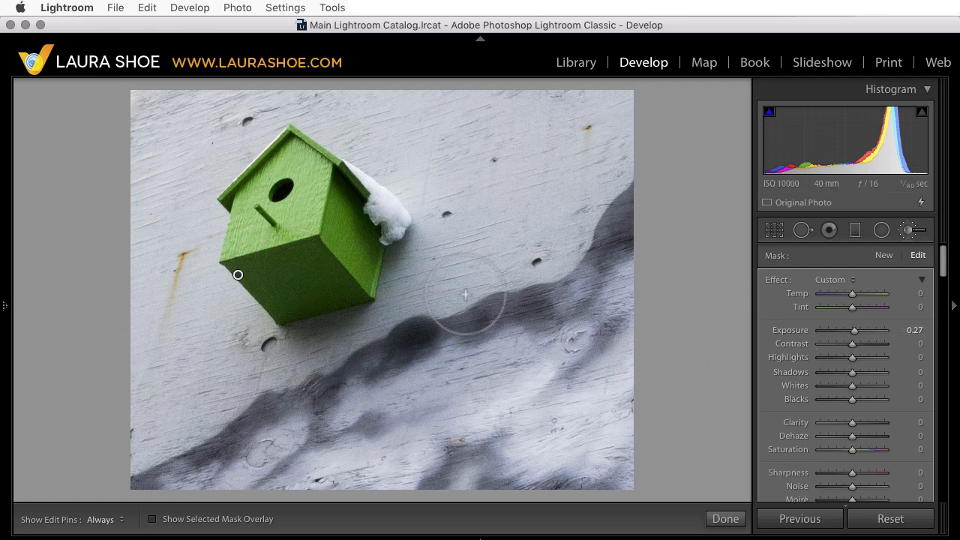
{"action": "key", "text": "o"}
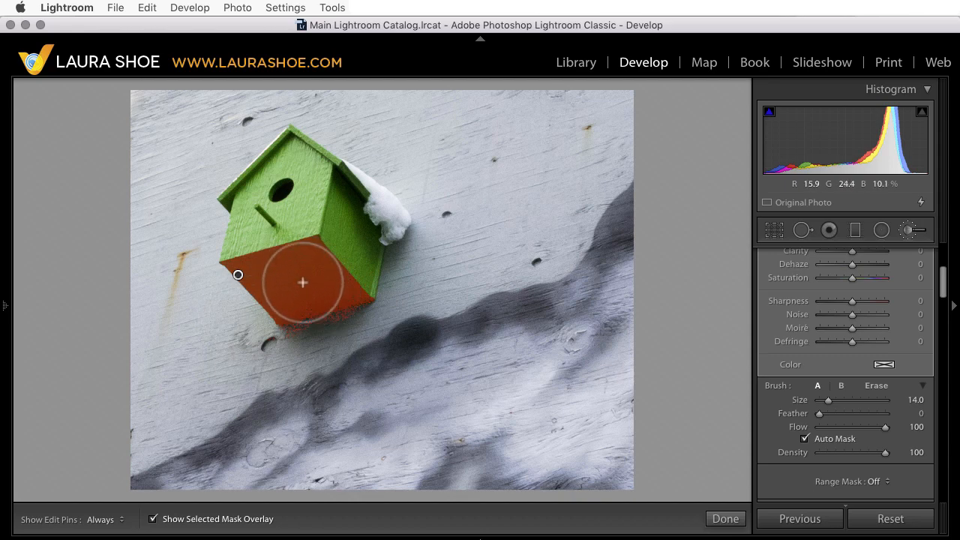
{"action": "key", "text": "o"}
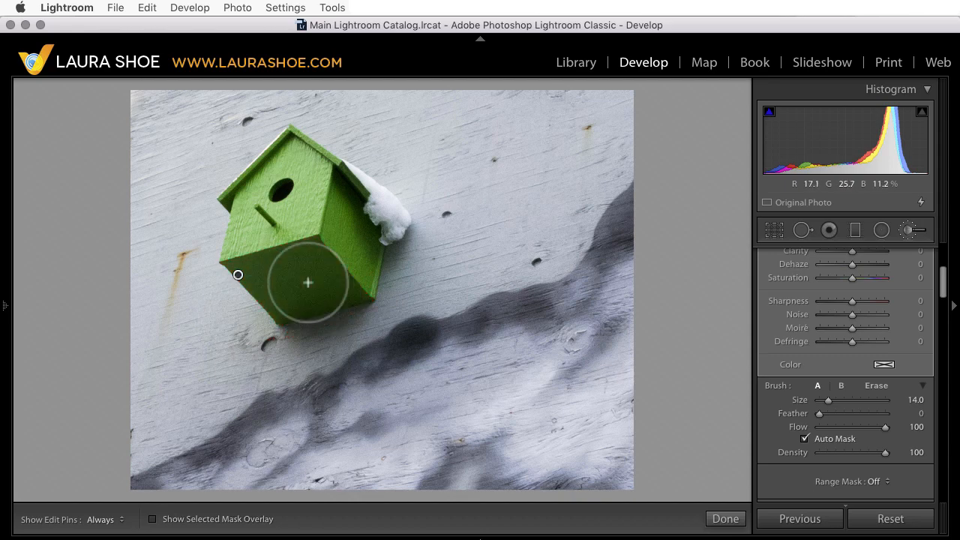
{"action": "key", "text": "super+equal"}
{"action": "key", "text": "super+equal"}
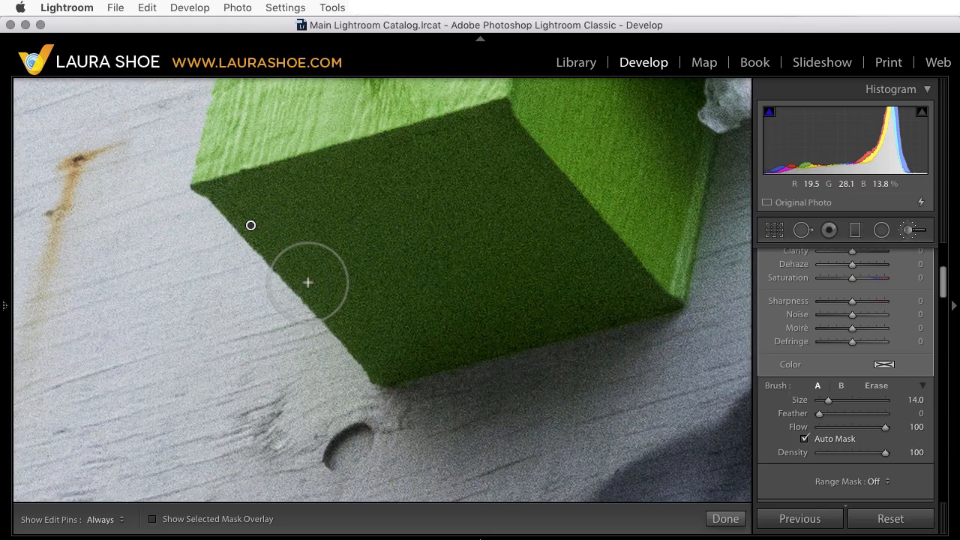
{"action": "key", "text": "o"}
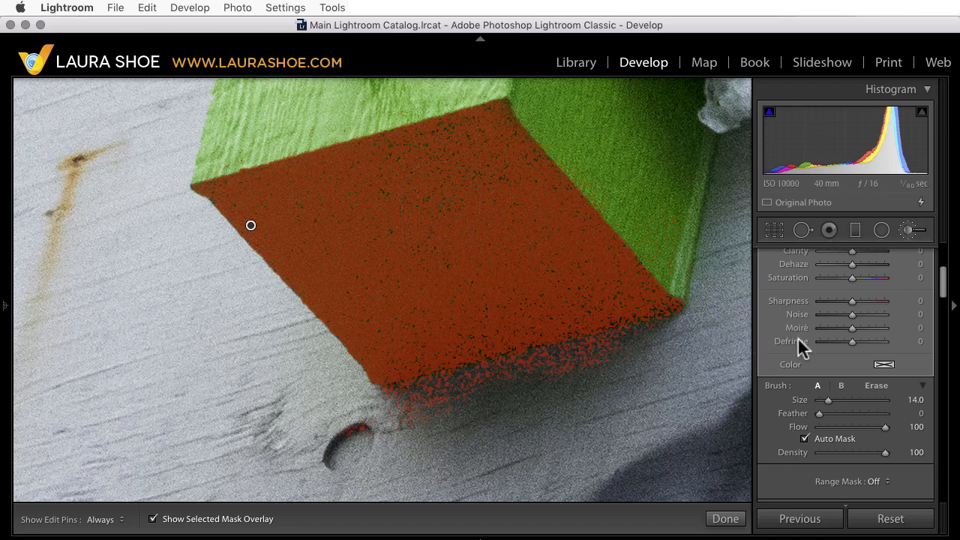
{"action": "key", "text": "Delete"}
Smooth the noise in the birdhouse photo by setting Luminance noise reduction to 71
{"action": "scroll", "coordinate": [829, 445], "scroll_direction": "down", "scroll_amount": 5}
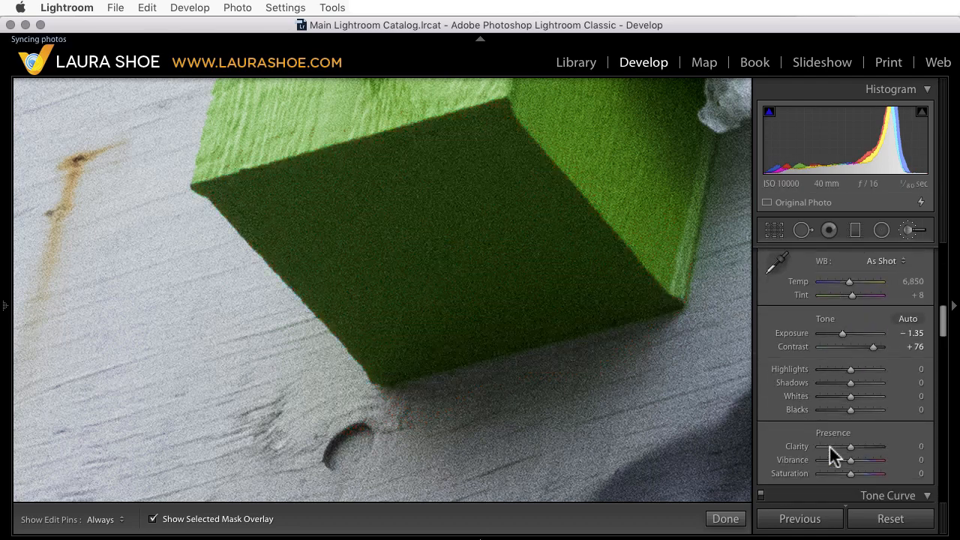
{"action": "scroll", "coordinate": [833, 454], "scroll_direction": "down", "scroll_amount": 8}
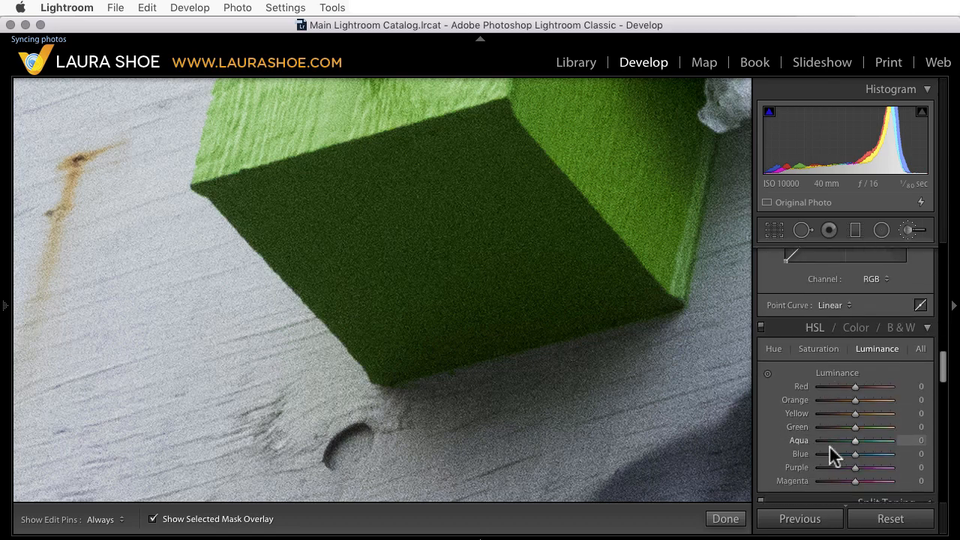
{"action": "scroll", "coordinate": [830, 446], "scroll_direction": "down", "scroll_amount": 8}
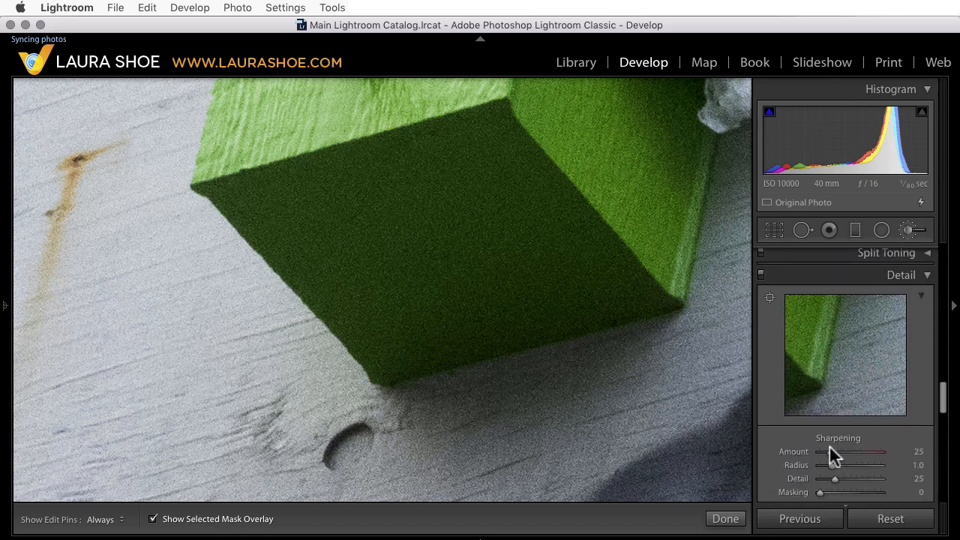
{"action": "scroll", "coordinate": [829, 444], "scroll_direction": "down", "scroll_amount": 4}
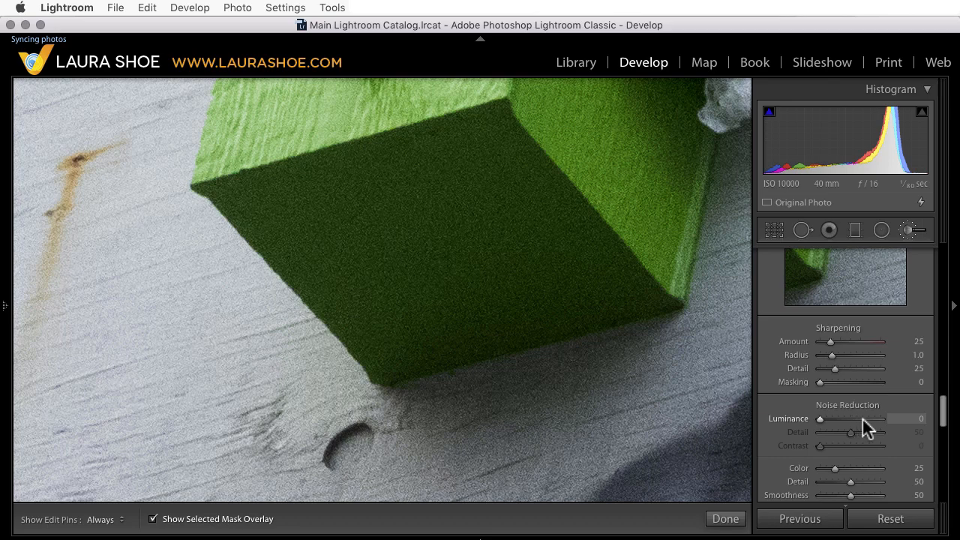
{"action": "left_click", "coordinate": [862, 417]}
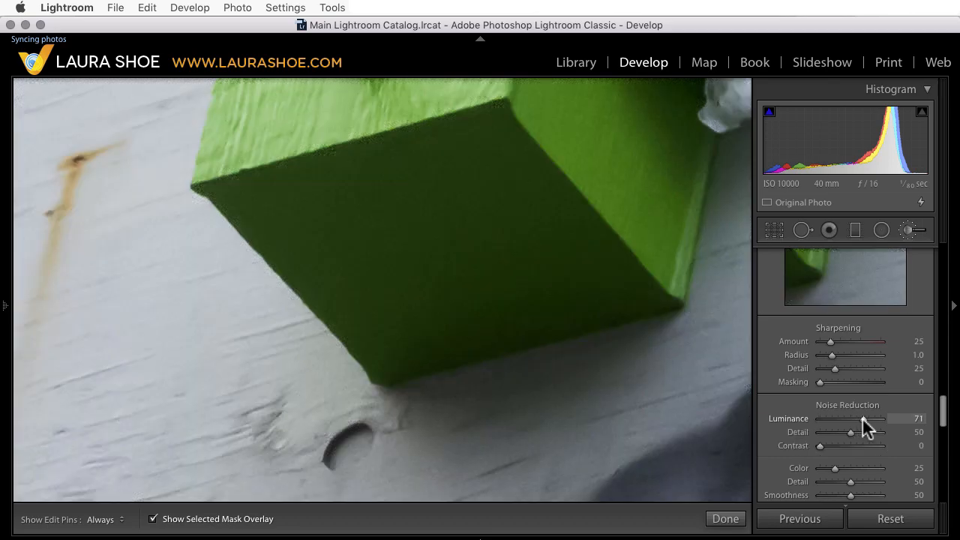
Paint a new adjustment brush mask over the birdhouse's dark underside with Auto Mask on and a brush size up to 21, hiding pins while painting
{"action": "left_click", "coordinate": [908, 228]}
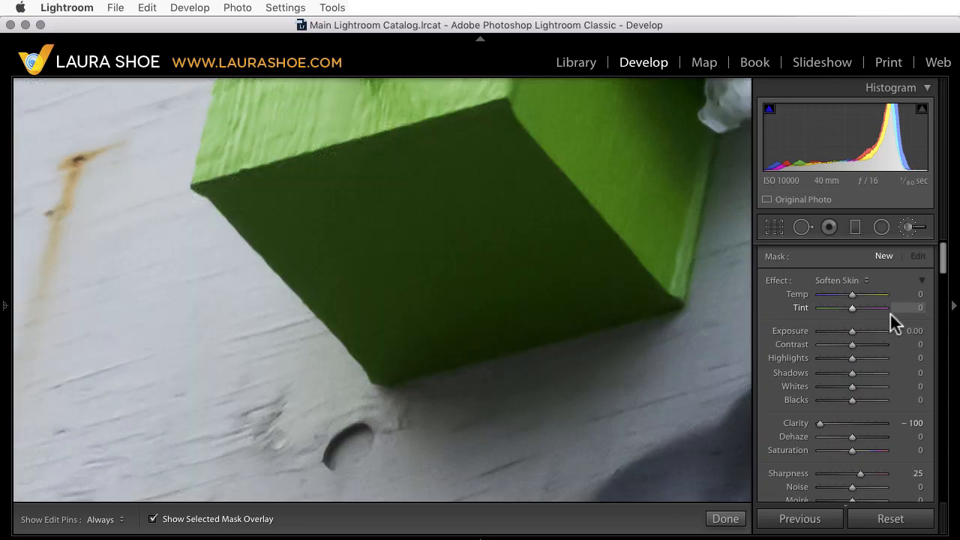
{"action": "scroll", "coordinate": [890, 312], "scroll_direction": "down", "scroll_amount": 3}
{"action": "scroll", "coordinate": [890, 312], "scroll_direction": "down", "scroll_amount": 2}
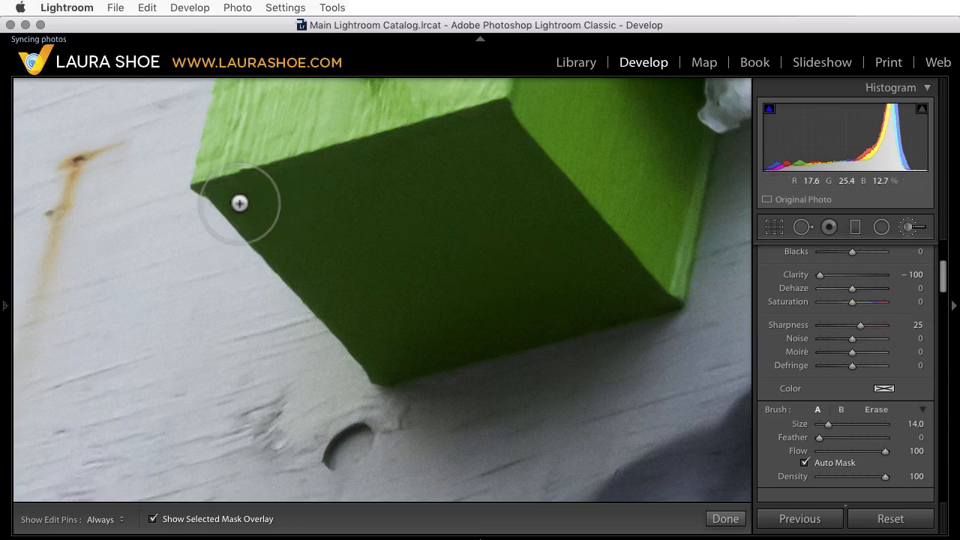
{"action": "key", "text": "h"}
{"action": "left_click_drag", "start_coordinate": [233, 198], "coordinate": [327, 292]}
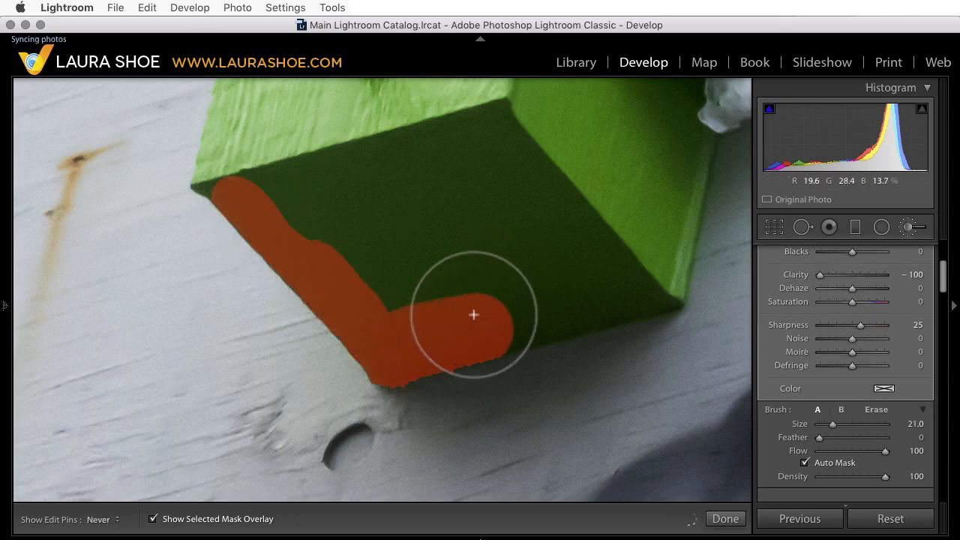
{"action": "mouse_move", "coordinate": [474, 316]}
{"action": "left_mouse_down"}
{"action": "mouse_move", "coordinate": [365, 290]}
{"action": "mouse_move", "coordinate": [378, 235]}
{"action": "mouse_move", "coordinate": [342, 241]}
{"action": "mouse_move", "coordinate": [262, 198]}
{"action": "mouse_move", "coordinate": [498, 111]}
{"action": "mouse_move", "coordinate": [654, 274]}
{"action": "mouse_move", "coordinate": [650, 283]}
{"action": "mouse_move", "coordinate": [494, 318]}
{"action": "mouse_move", "coordinate": [526, 247]}
{"action": "mouse_move", "coordinate": [541, 259]}
{"action": "mouse_move", "coordinate": [430, 264]}
{"action": "mouse_move", "coordinate": [418, 202]}
{"action": "mouse_move", "coordinate": [493, 190]}
{"action": "left_mouse_up"}
{"action": "key", "text": "h"}
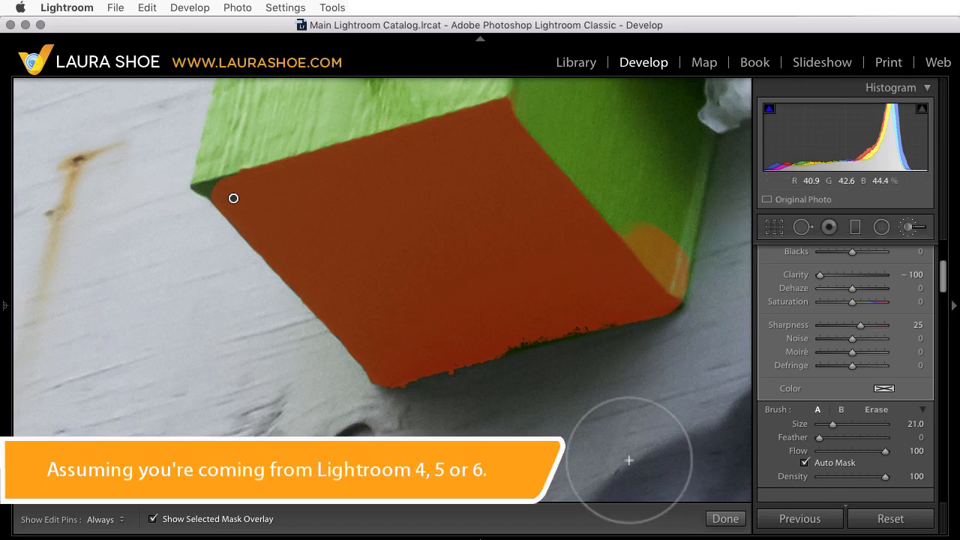
Fit the birdhouse photo back in view and return to the Library grid
{"action": "key", "text": "super+minus"}
{"action": "key", "text": "super+minus"}
{"action": "key", "text": "g"}
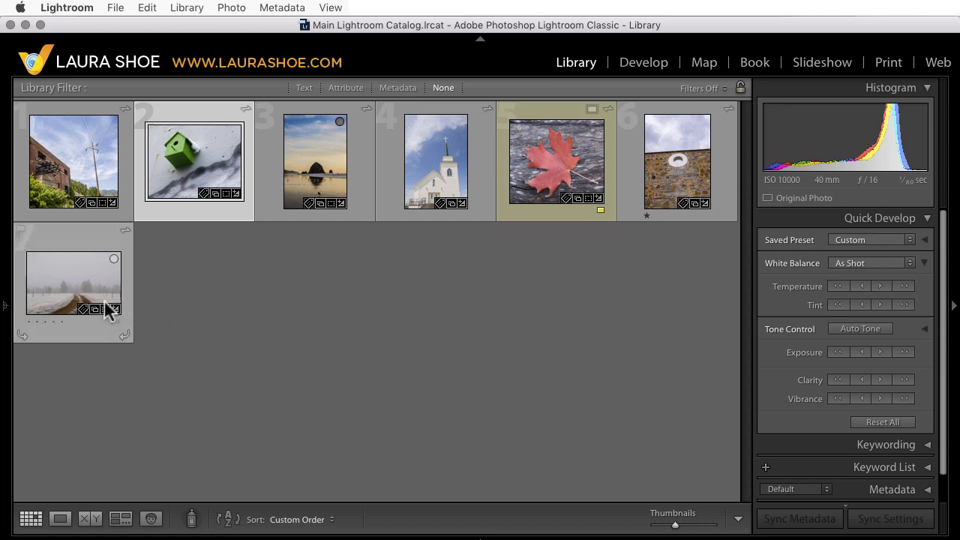
Import all photos from the folder "Sample Shoot #2 for EP Video" with Build Previews set to Embedded & Sidecar
{"action": "mouse_move", "coordinate": [7, 315]}
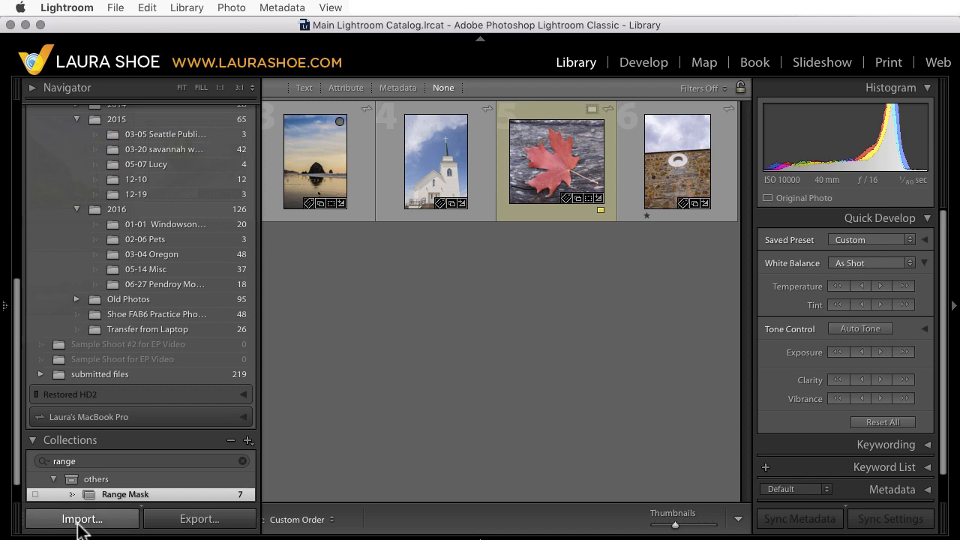
{"action": "left_click", "coordinate": [79, 522]}
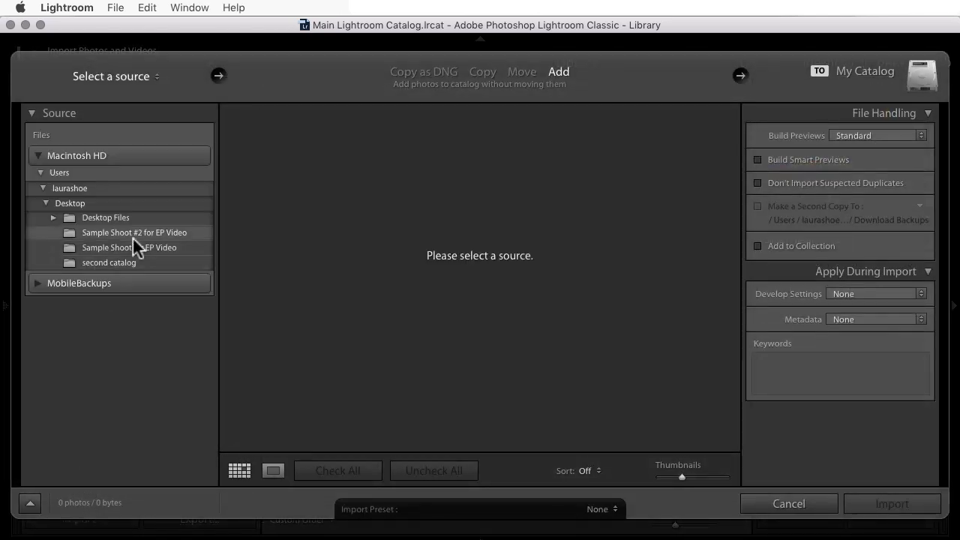
{"action": "left_click", "coordinate": [136, 232]}
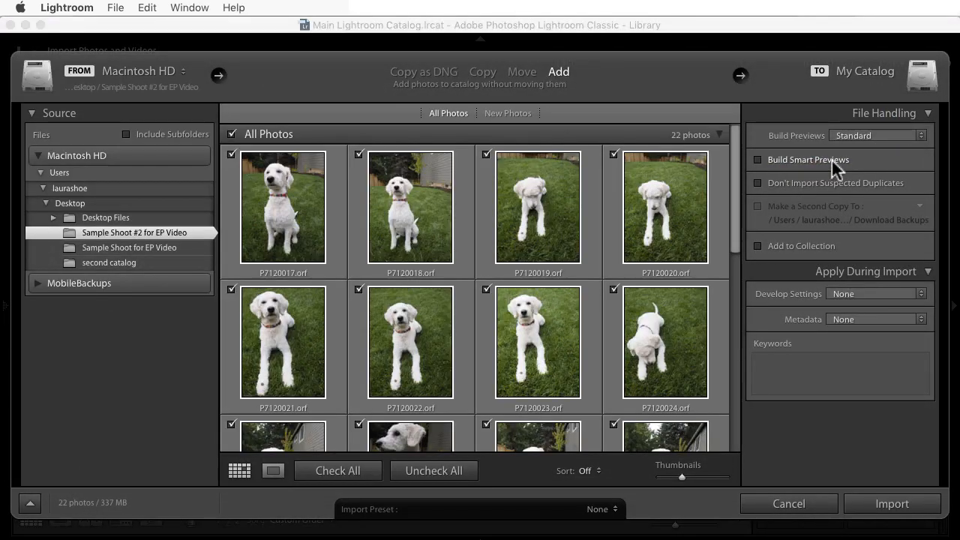
{"action": "left_click", "coordinate": [893, 133]}
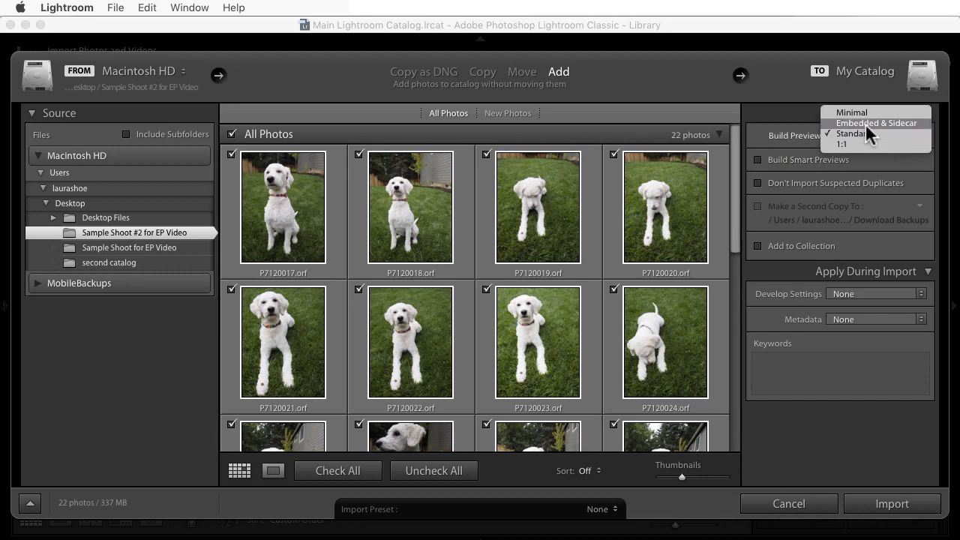
{"action": "left_click", "coordinate": [867, 125]}
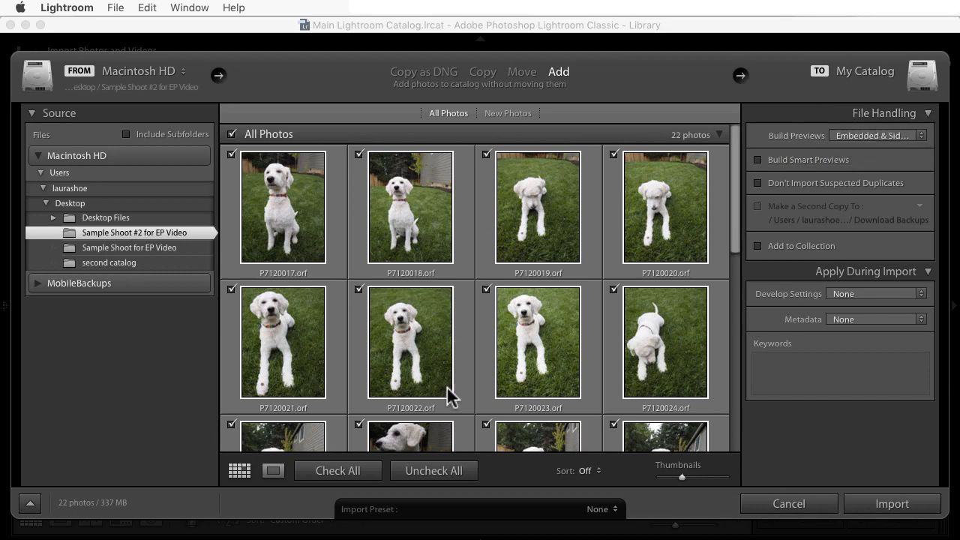
{"action": "left_click", "coordinate": [896, 507]}
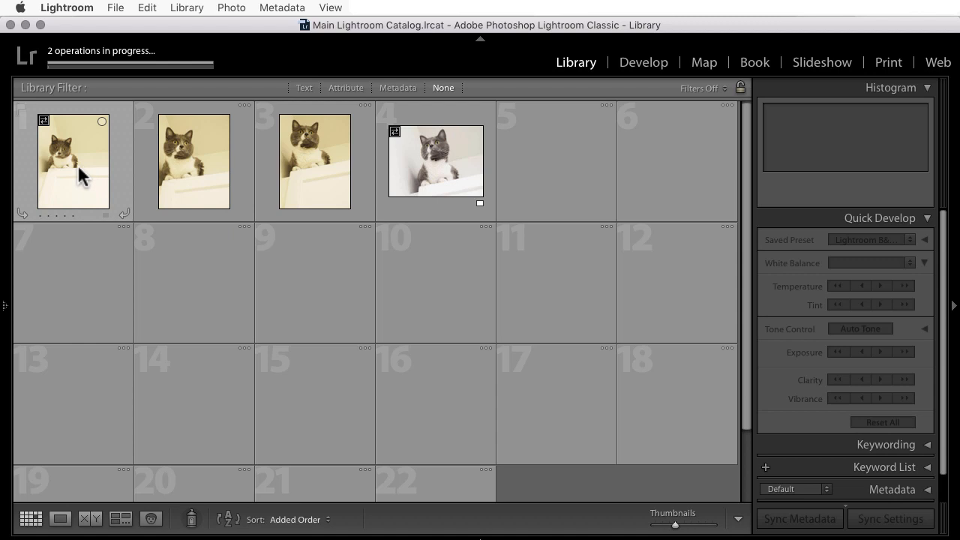
View the imported cat photos enlarged, and give the second one a 3-star rating and a pick flag
{"action": "double_click", "coordinate": [79, 173]}
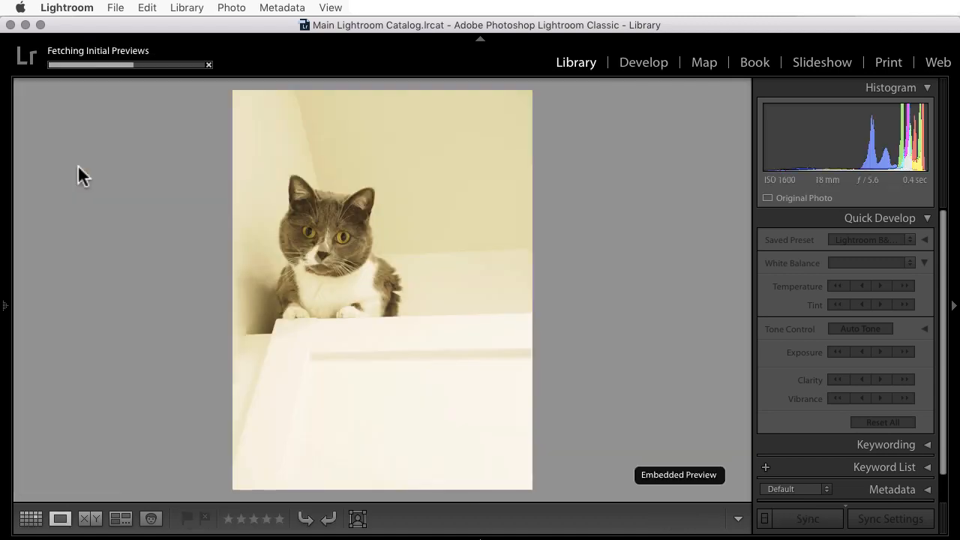
{"action": "key", "text": "3"}
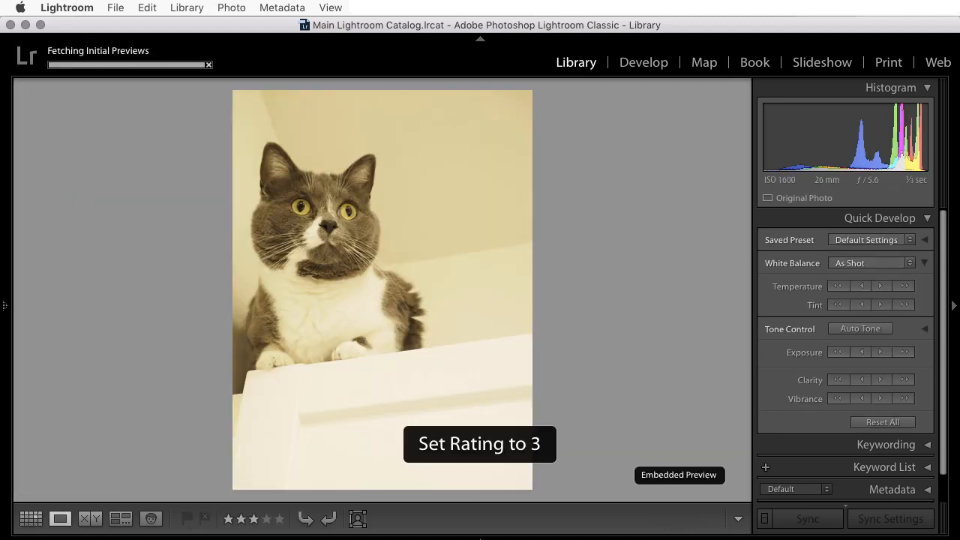
{"action": "key", "text": "p"}
{"action": "key", "text": "Right"}
{"action": "key", "text": "Right"}
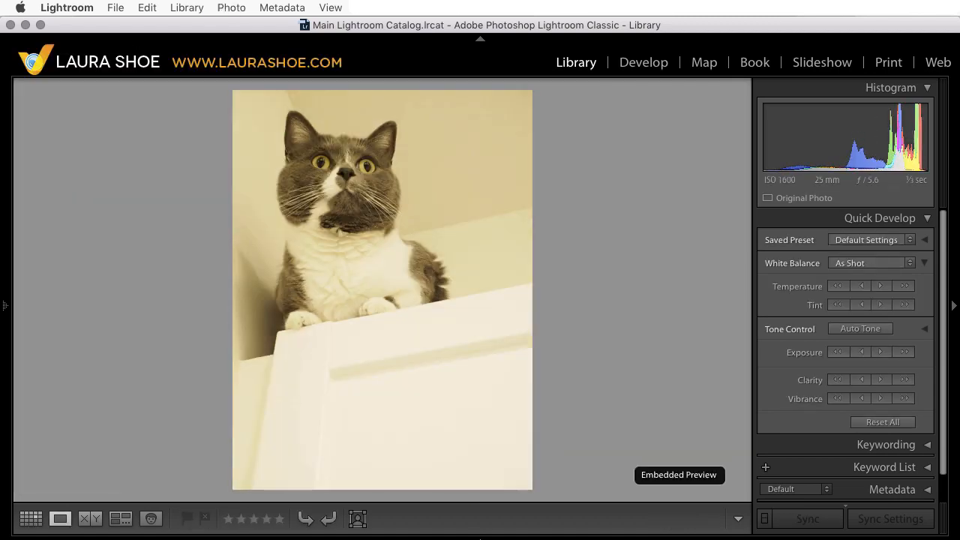
Browse on to the tenth photo, the white dog lying on the grass, rate it 4 stars, and return to the grid
{"action": "key", "text": "Right"}
{"action": "key", "text": "Right"}
{"action": "key", "text": "Right"}
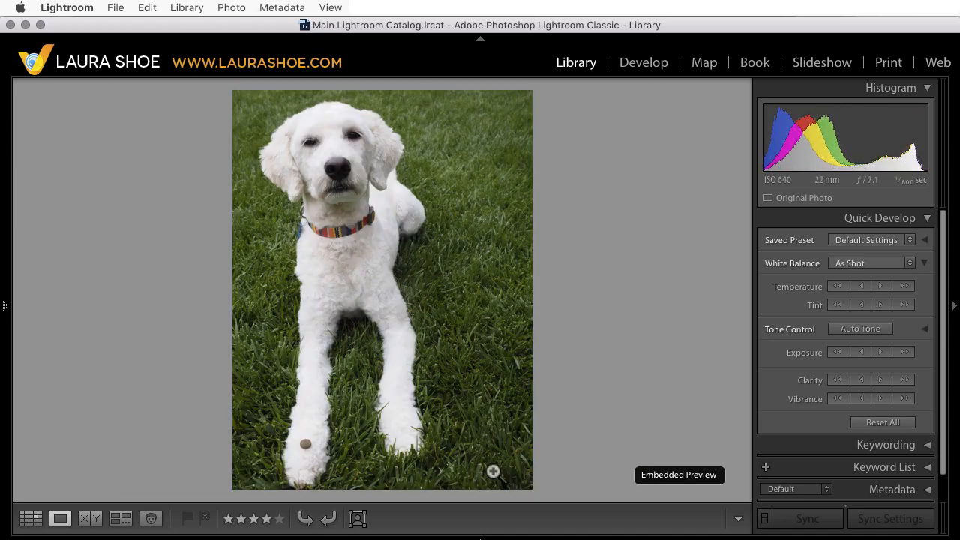
{"action": "key", "text": "g"}
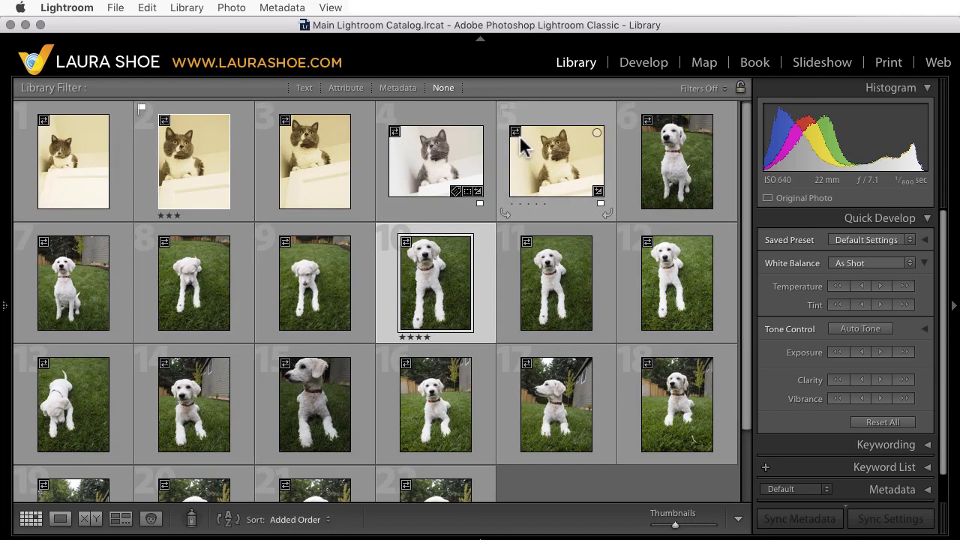
Build standard-sized previews for all photos that have embedded previews
{"action": "mouse_move", "coordinate": [523, 142]}
{"action": "left_click", "coordinate": [288, 121]}
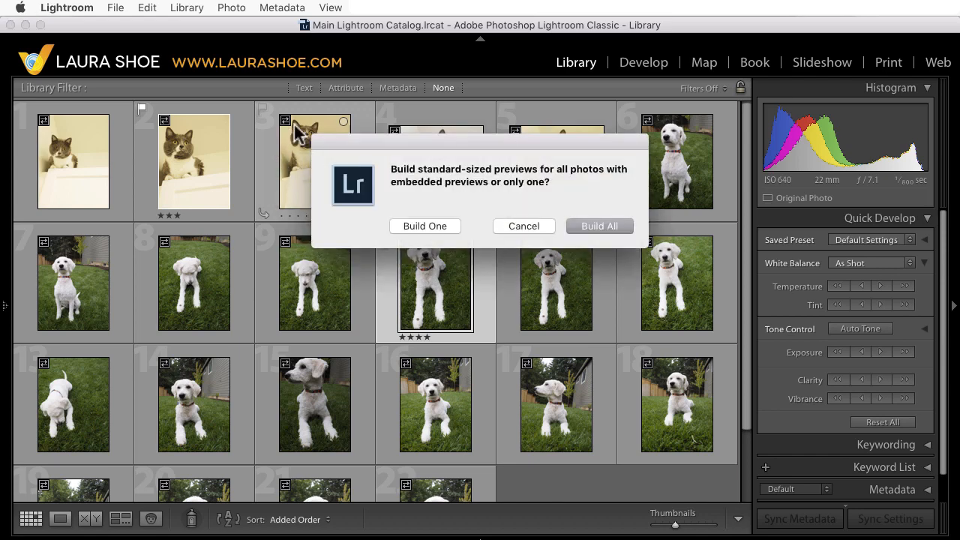
{"action": "left_click", "coordinate": [605, 225]}
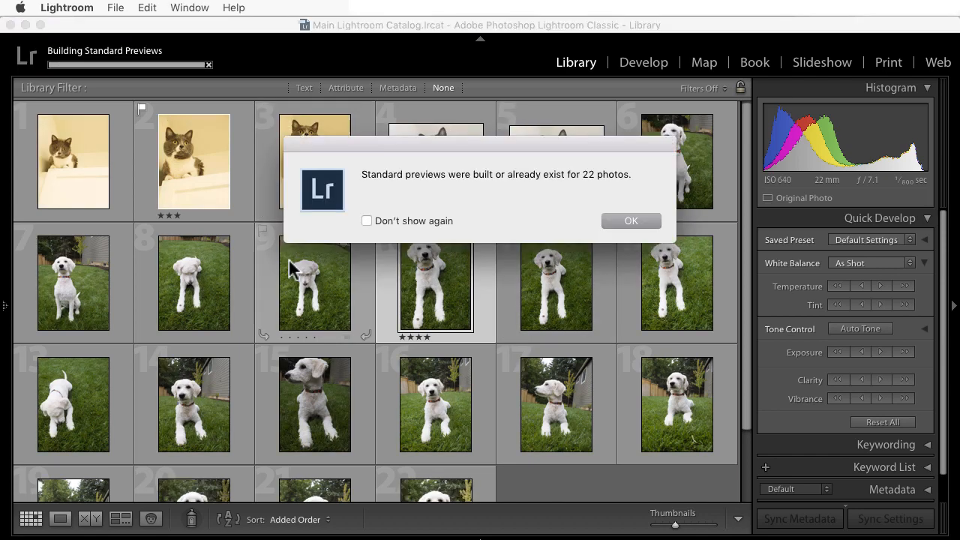
{"action": "left_click", "coordinate": [638, 221]}
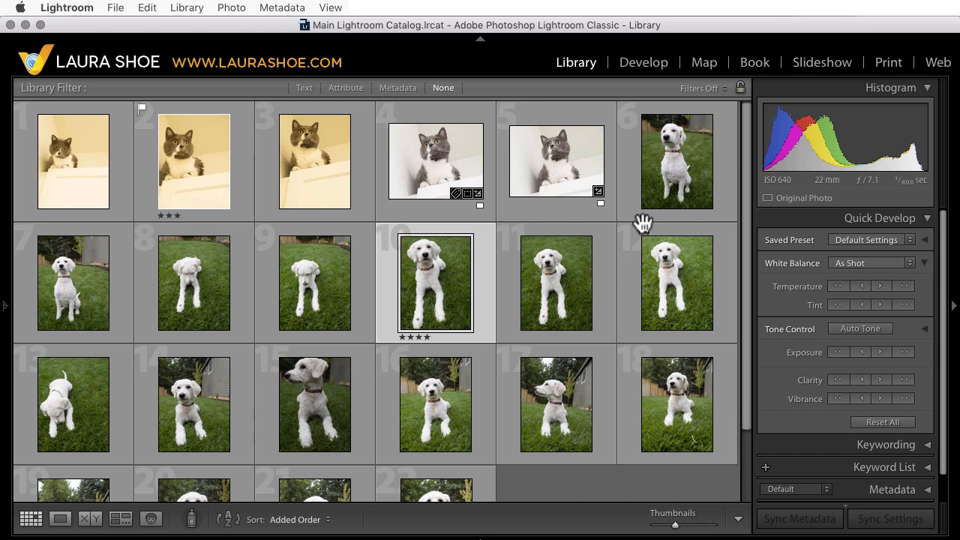
View the 4-star dog photo in the Develop module with its presets and history, and return to the Library grid
{"action": "scroll", "coordinate": [553, 435], "scroll_direction": "down", "scroll_amount": 3}
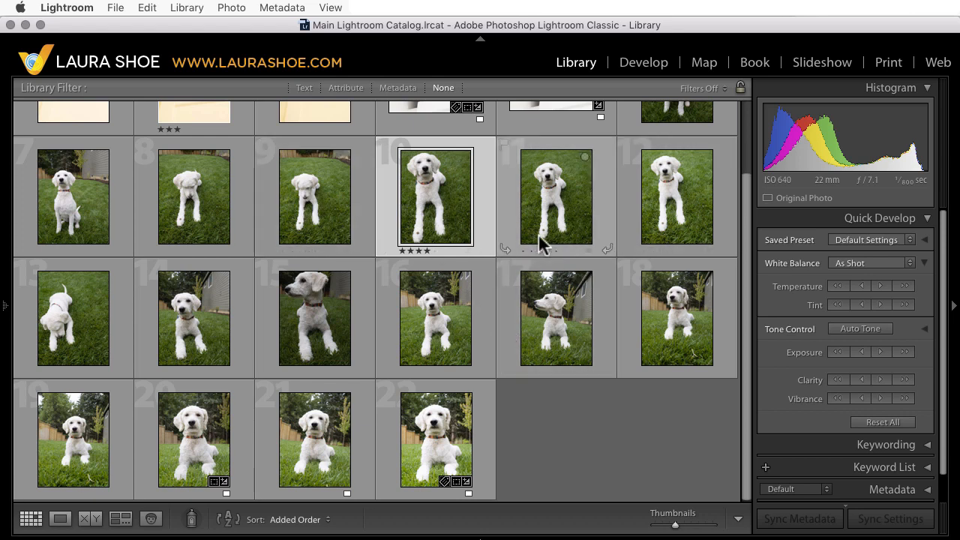
{"action": "mouse_move", "coordinate": [541, 244]}
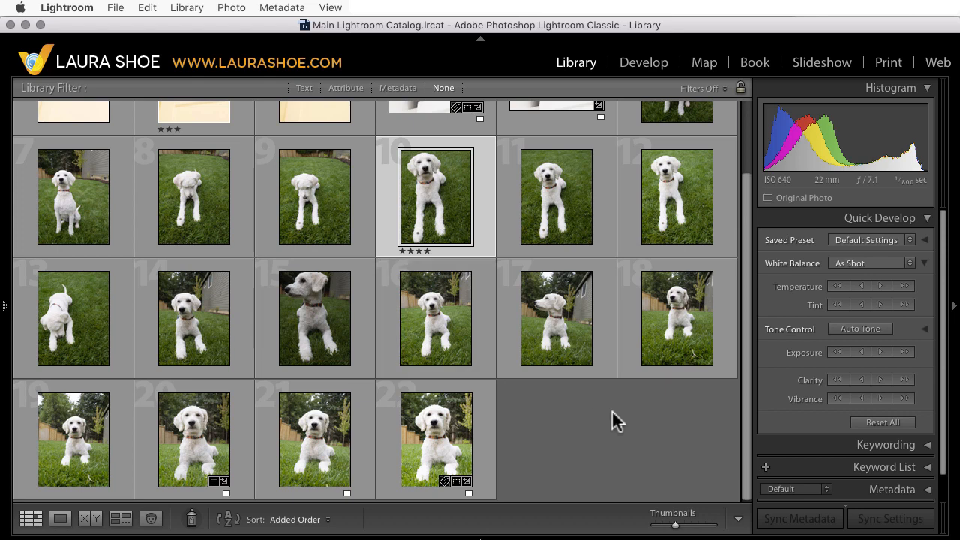
{"action": "mouse_move", "coordinate": [3, 435]}
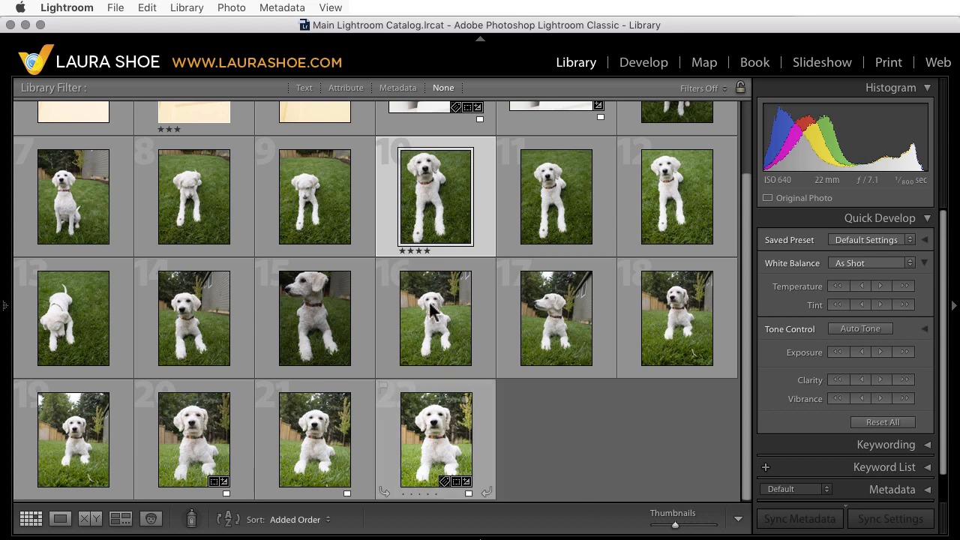
{"action": "key", "text": "d"}
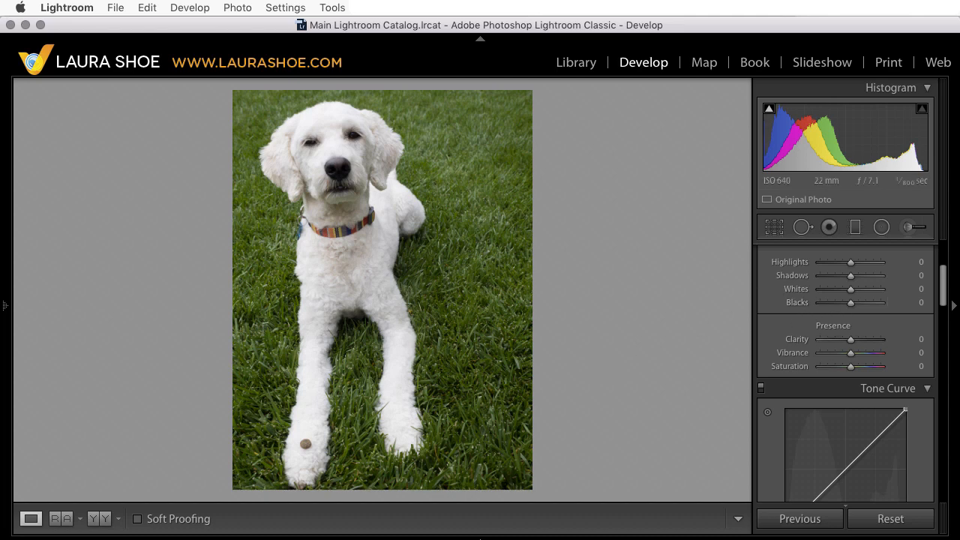
{"action": "mouse_move", "coordinate": [8, 307]}
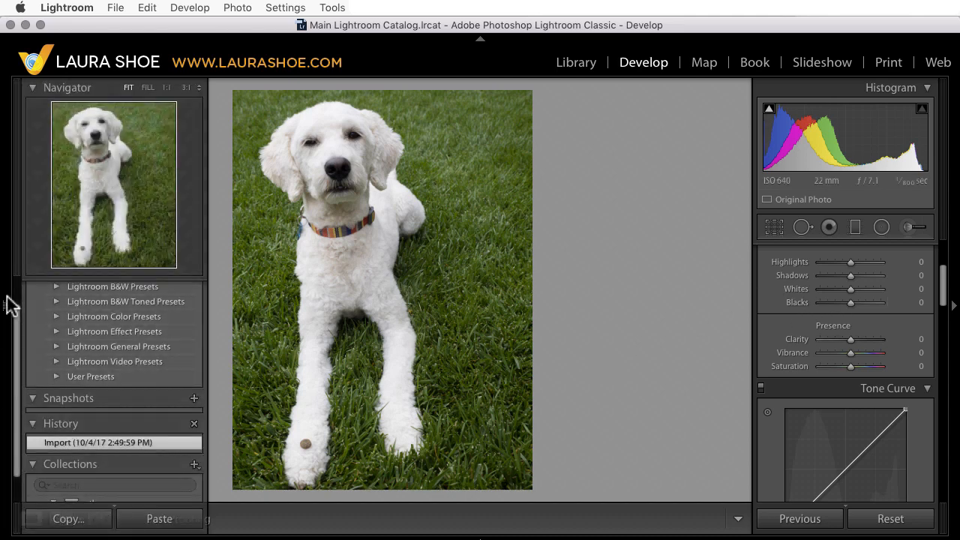
{"action": "key", "text": "g"}
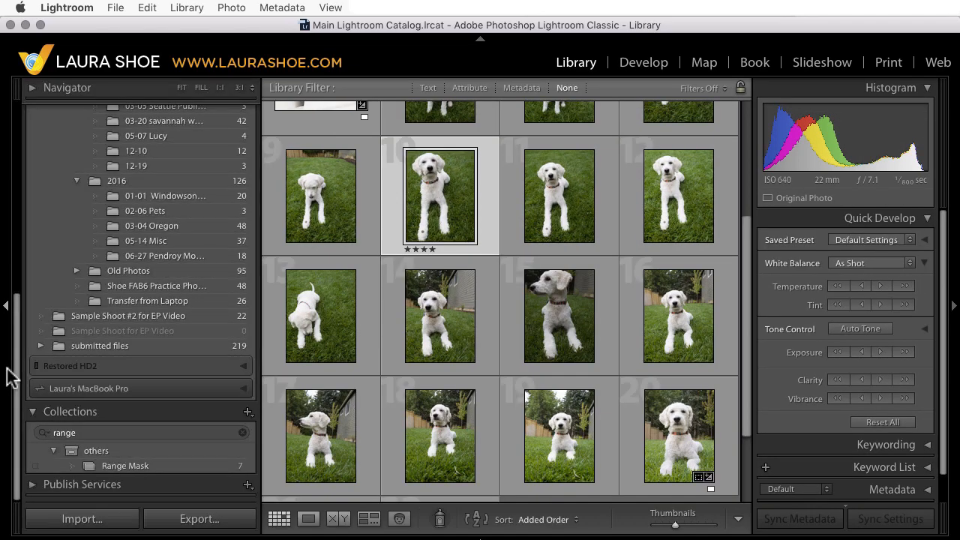
Sort the photos in the Sample Shoot #2 for EP Video folder by File Type for import, and cancel the import
{"action": "left_click", "coordinate": [77, 520]}
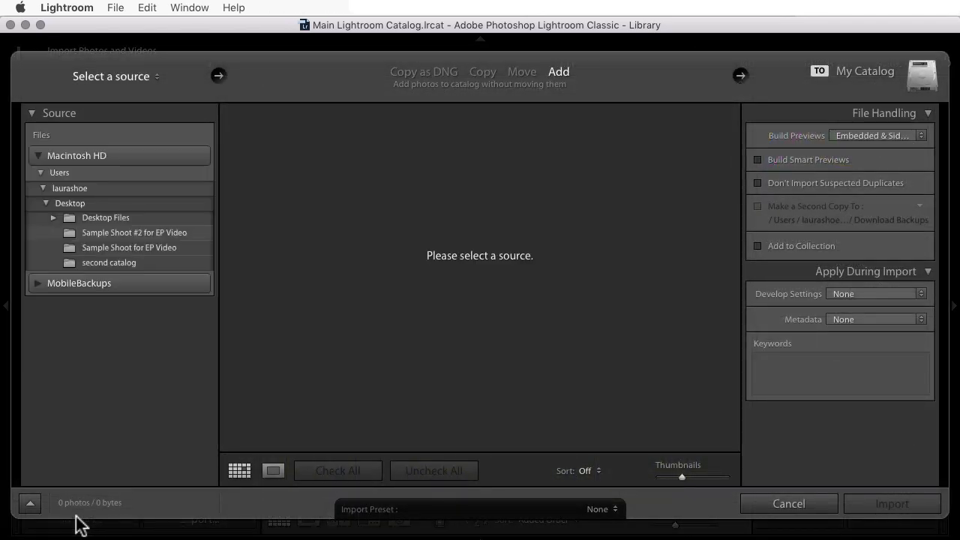
{"action": "left_click", "coordinate": [150, 235]}
{"action": "left_click", "coordinate": [595, 475]}
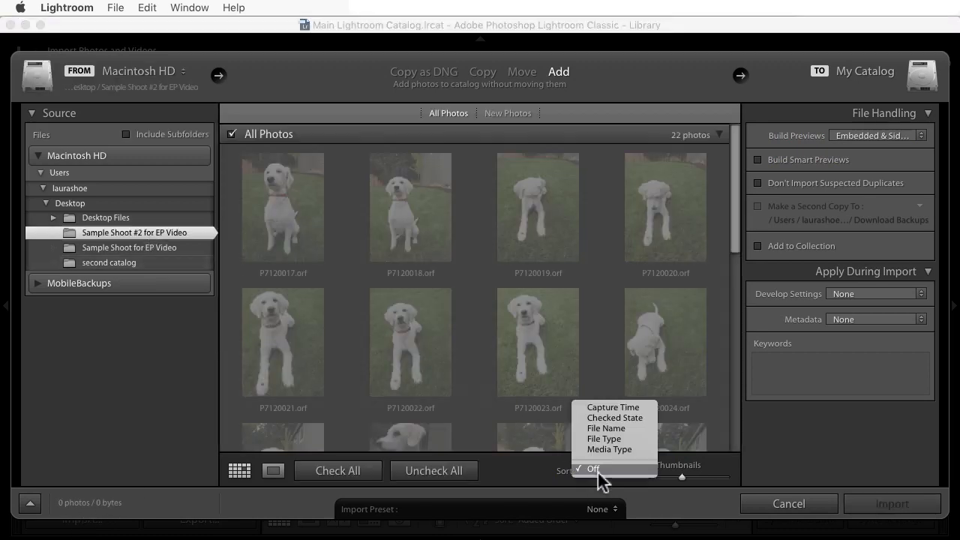
{"action": "left_click", "coordinate": [620, 439]}
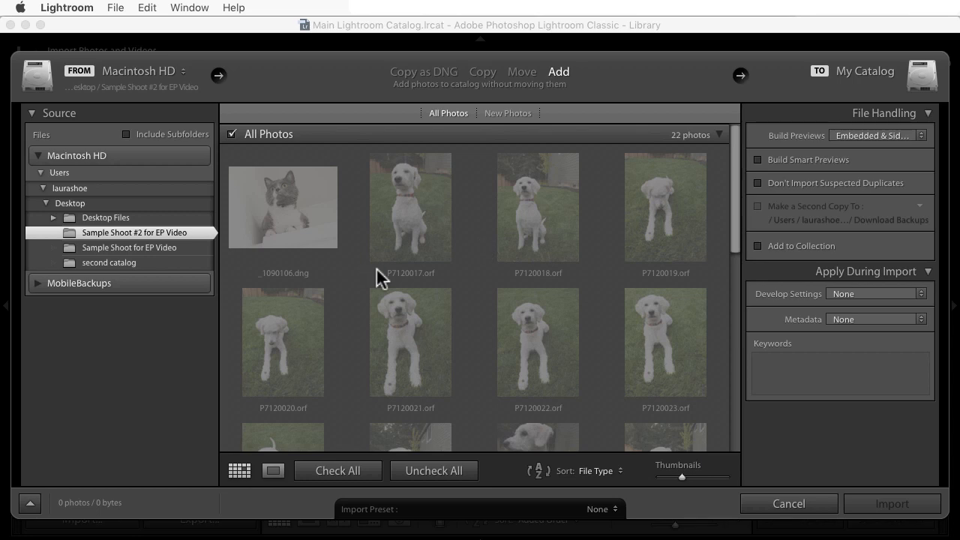
{"action": "mouse_move", "coordinate": [377, 270]}
{"action": "left_click", "coordinate": [804, 506]}
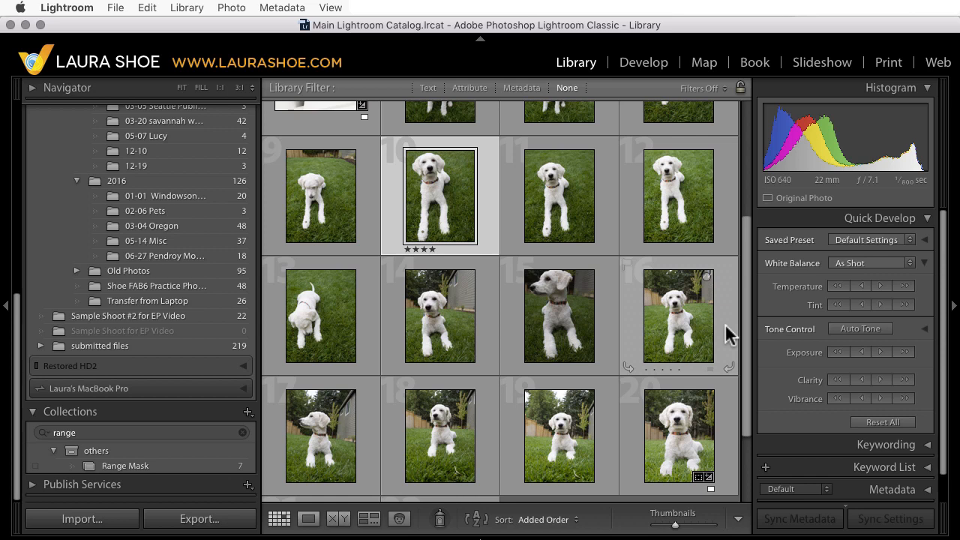
Start a new smart collection with a rule based on Title, and examine the comparison options including the empty and non-empty conditions
{"action": "left_click", "coordinate": [248, 412]}
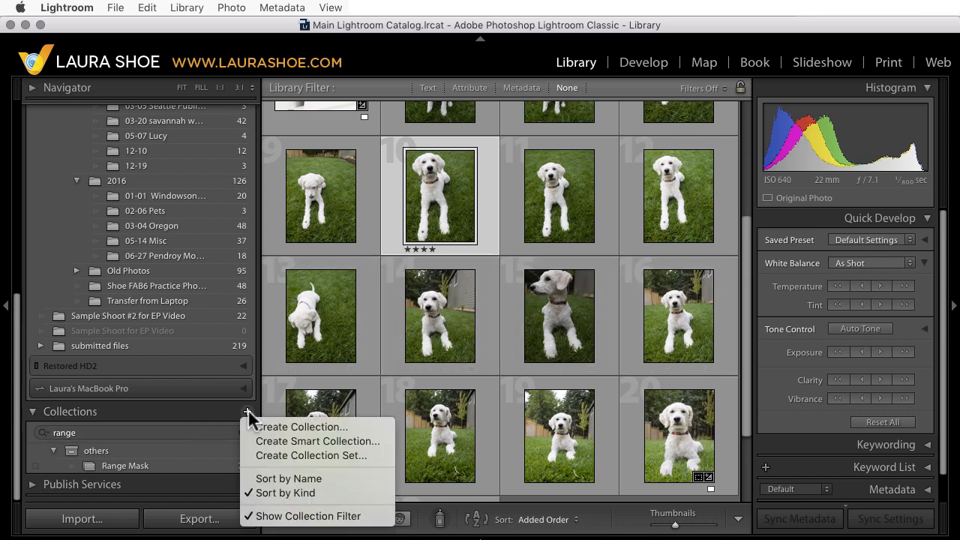
{"action": "left_click", "coordinate": [273, 441]}
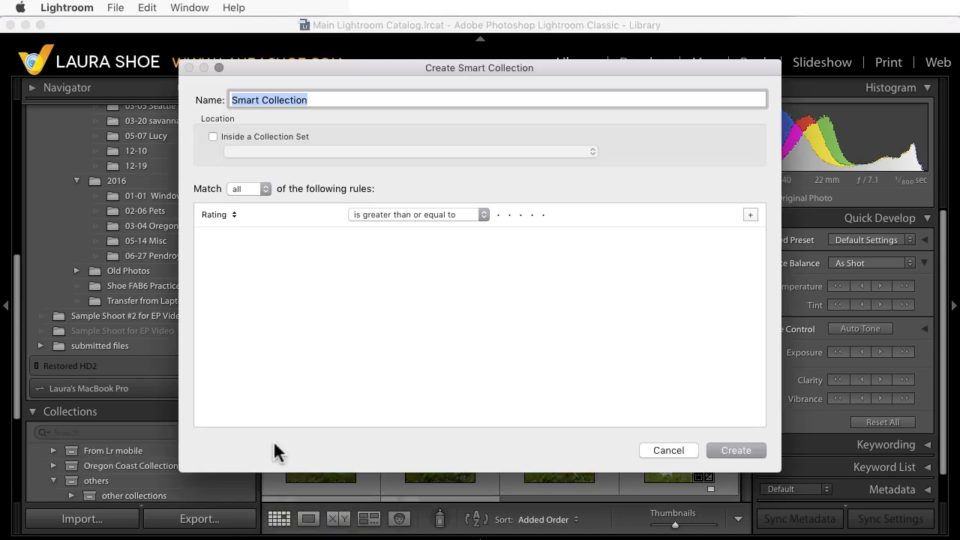
{"action": "left_click", "coordinate": [232, 214]}
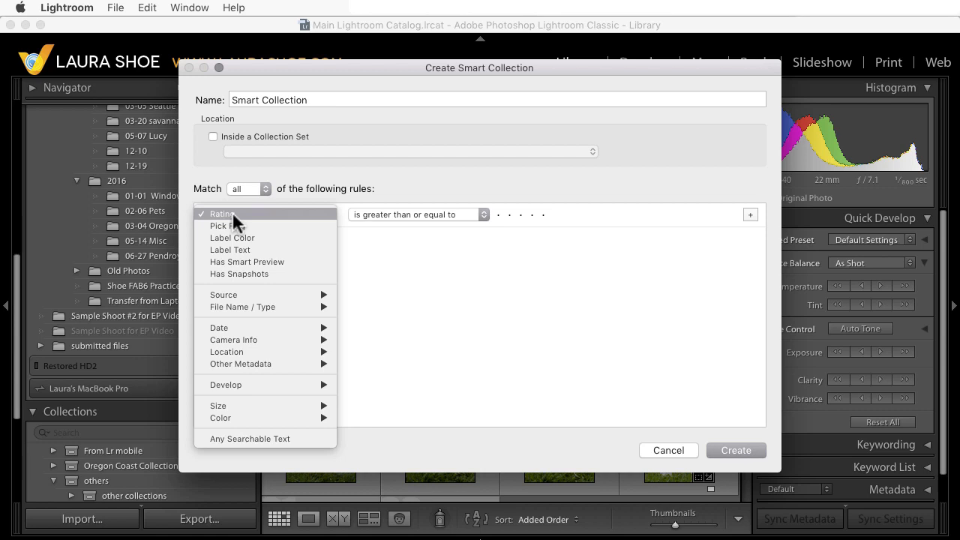
{"action": "mouse_move", "coordinate": [315, 365]}
{"action": "left_click", "coordinate": [407, 365]}
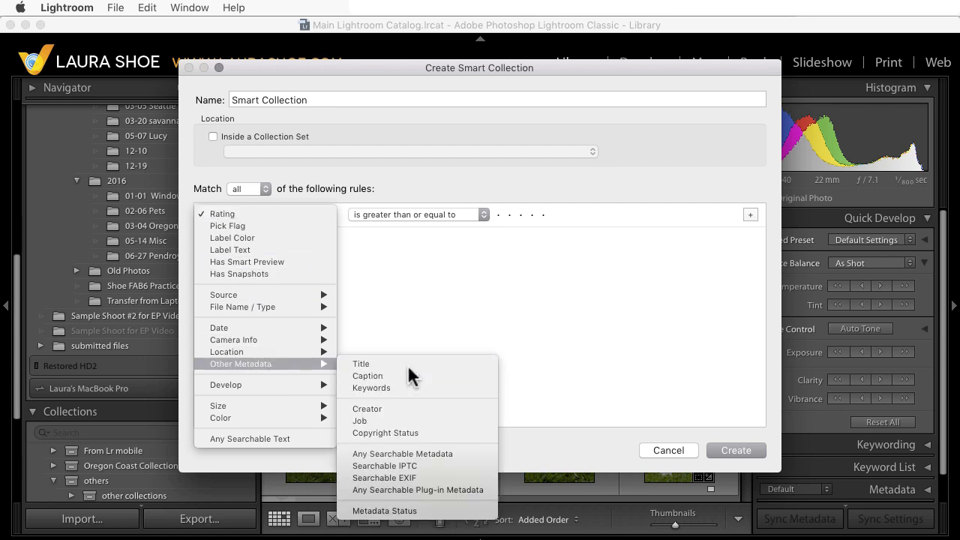
{"action": "left_click", "coordinate": [384, 212]}
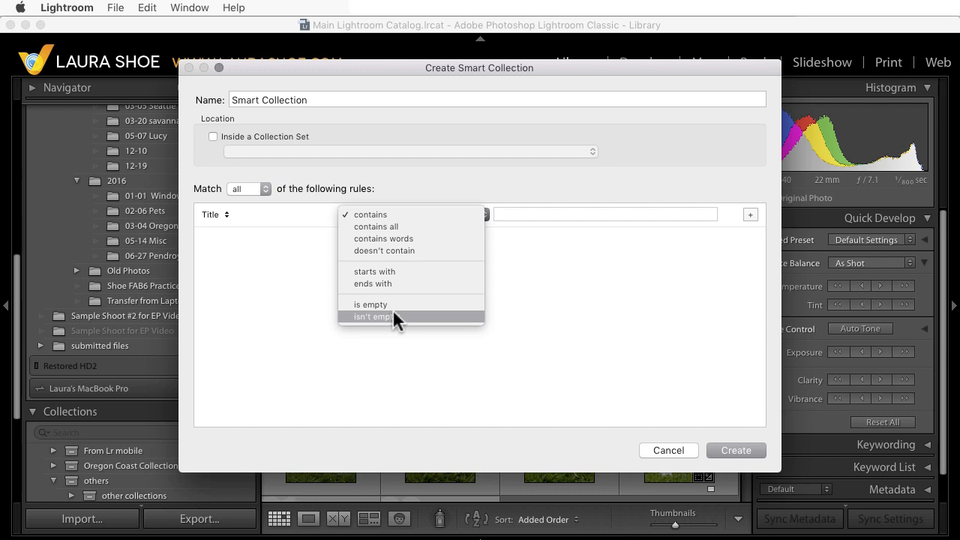
{"action": "left_click", "coordinate": [561, 298]}
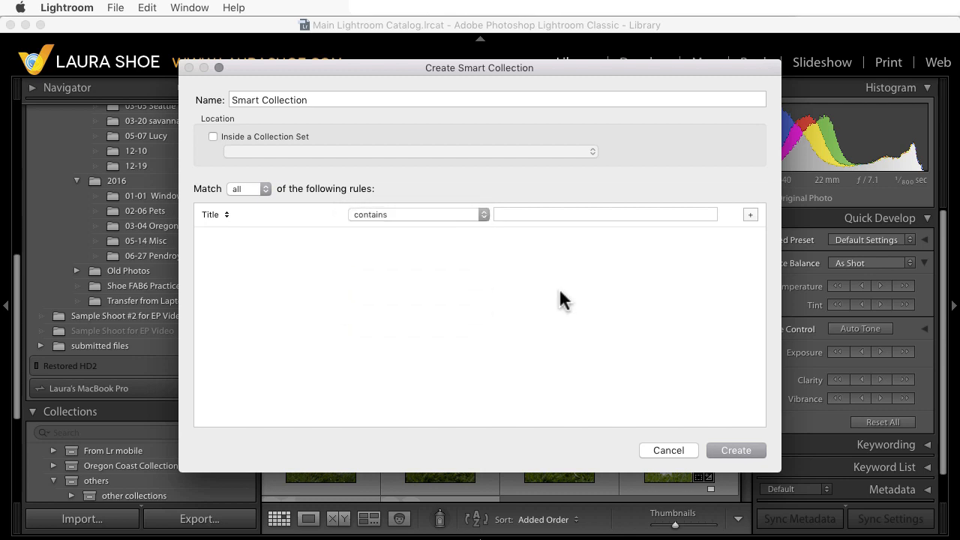
Change the smart collection rule to Lens Profile Corrections, check its true and false options, and cancel the collection
{"action": "left_click", "coordinate": [225, 214]}
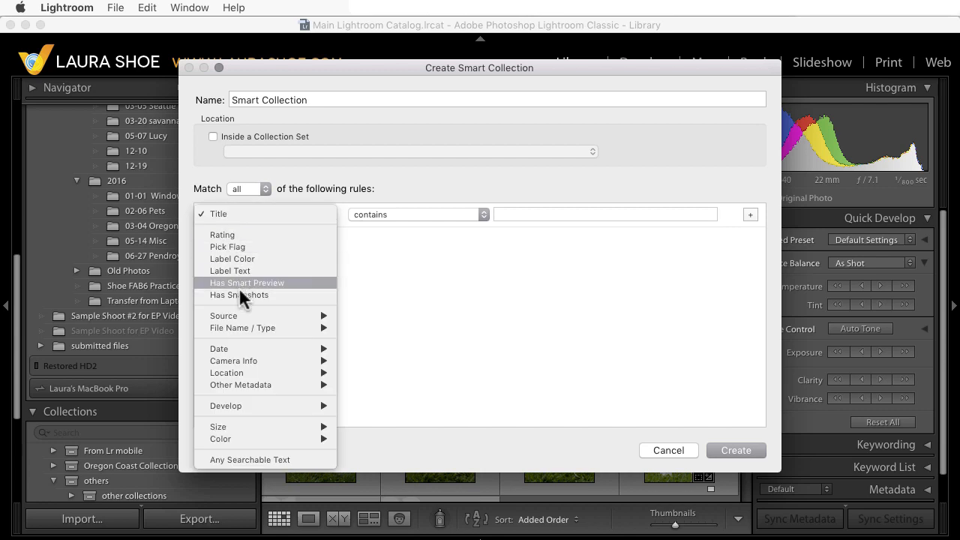
{"action": "mouse_move", "coordinate": [252, 406]}
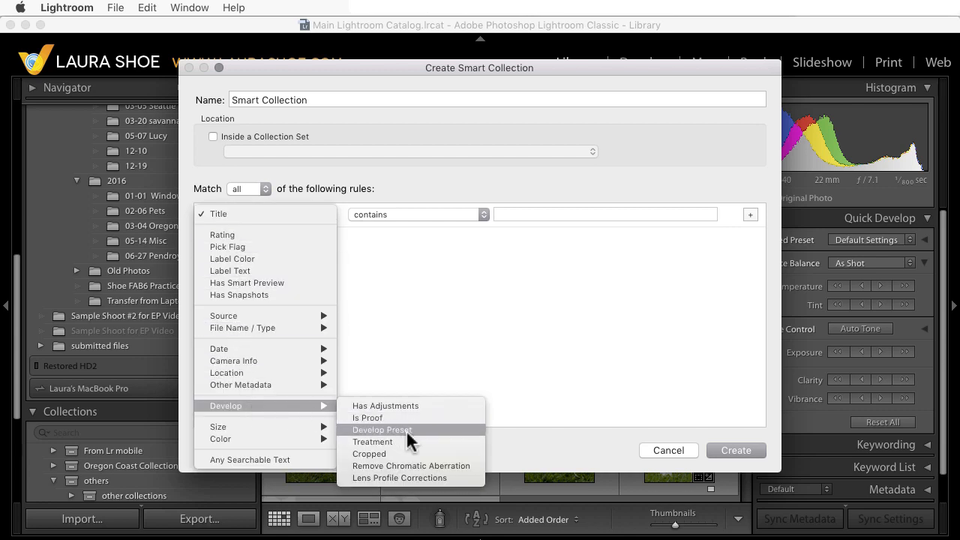
{"action": "left_click", "coordinate": [412, 478]}
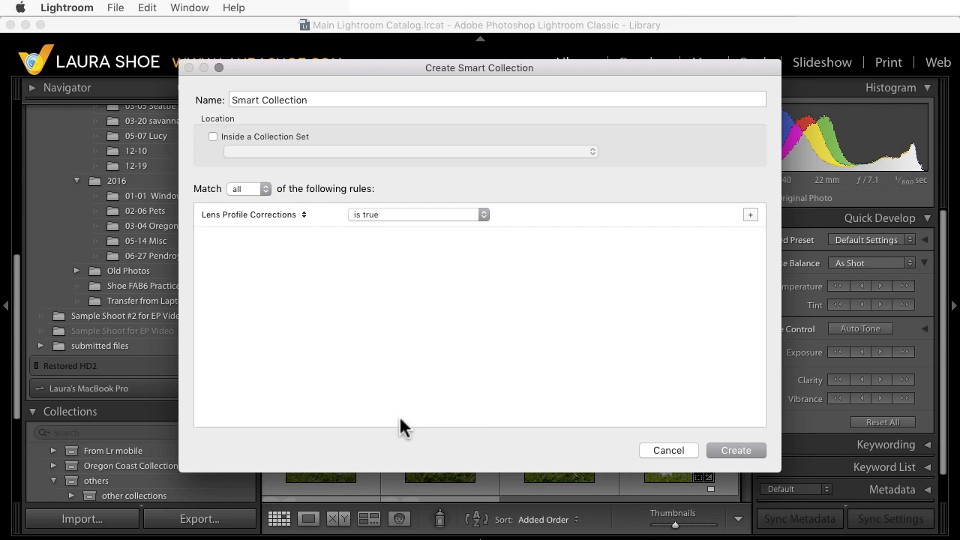
{"action": "left_click", "coordinate": [403, 214]}
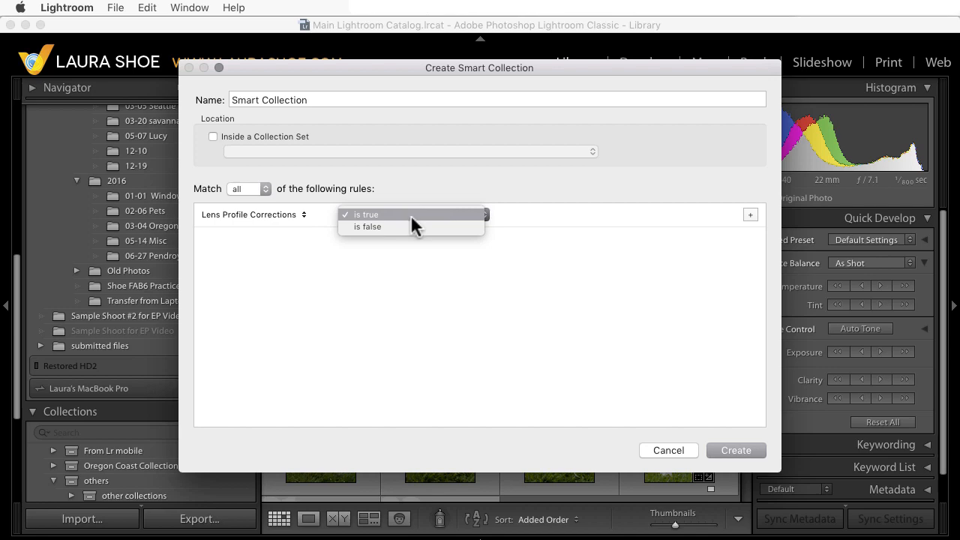
{"action": "left_click", "coordinate": [664, 450]}
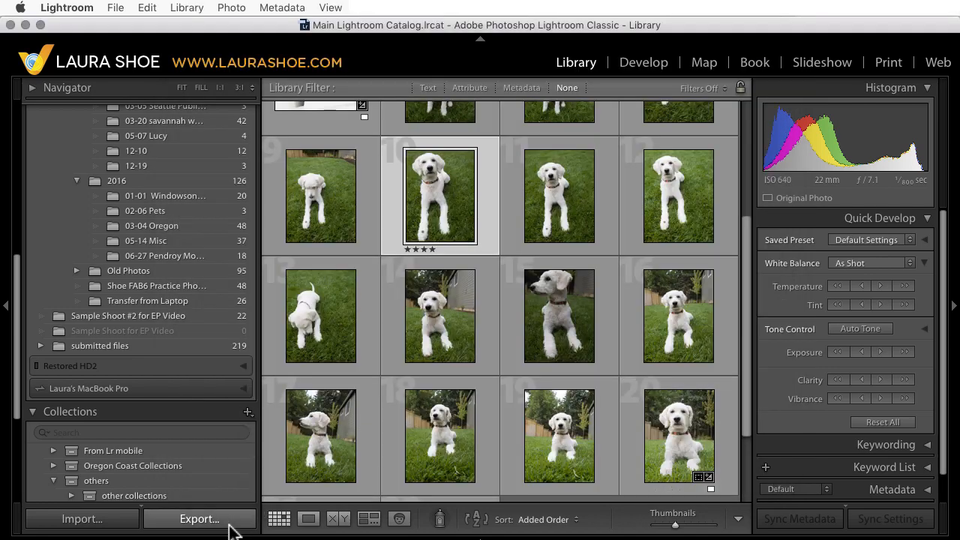
Set the selected dog photo's export metadata to All Except Camera Raw Info, and cancel the export
{"action": "left_click", "coordinate": [225, 519]}
{"action": "scroll", "coordinate": [473, 304], "scroll_direction": "down", "scroll_amount": 5}
{"action": "scroll", "coordinate": [471, 304], "scroll_direction": "down", "scroll_amount": 8}
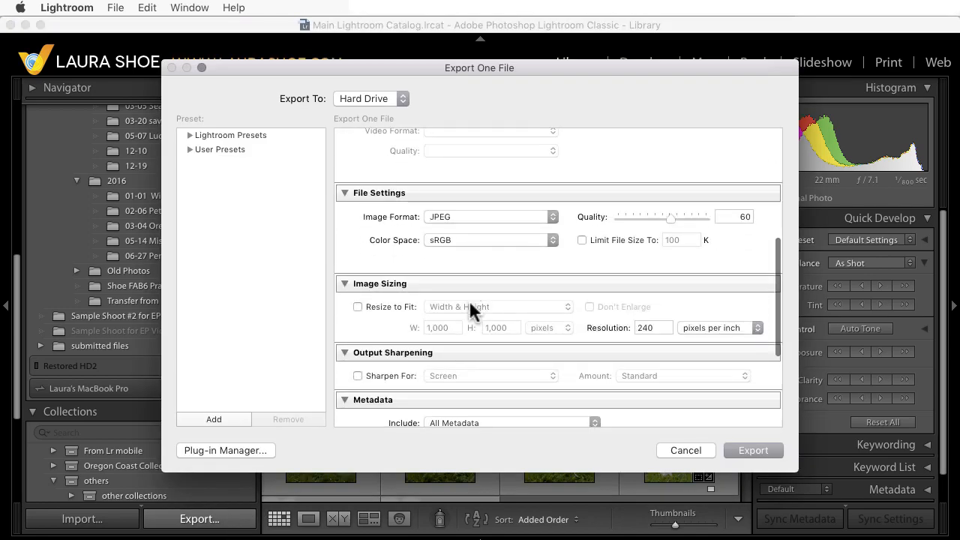
{"action": "left_click", "coordinate": [465, 252]}
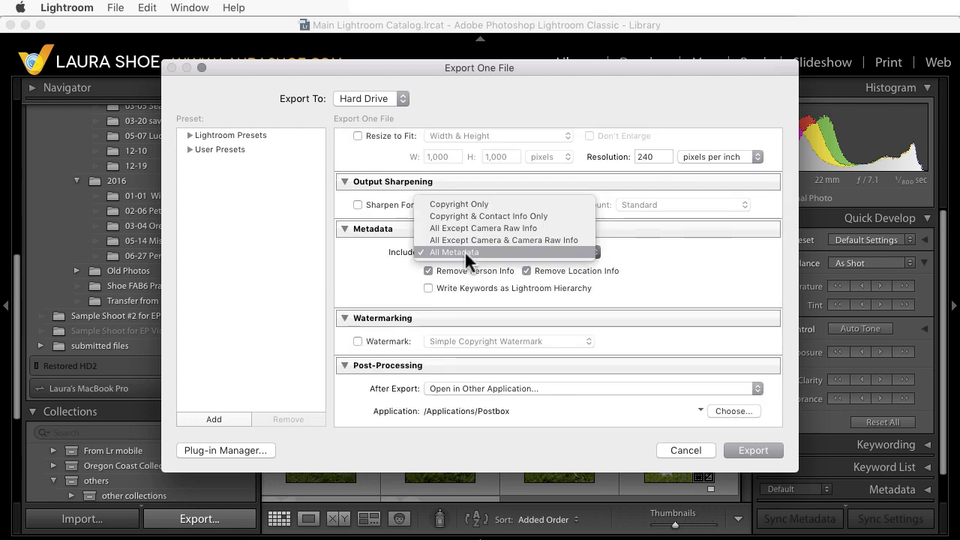
{"action": "left_click", "coordinate": [536, 227]}
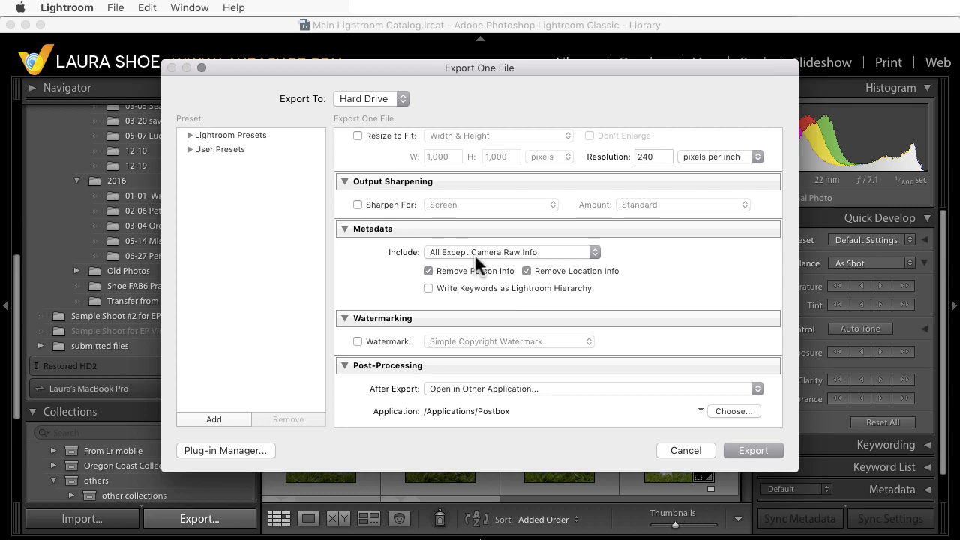
{"action": "left_click", "coordinate": [683, 451]}
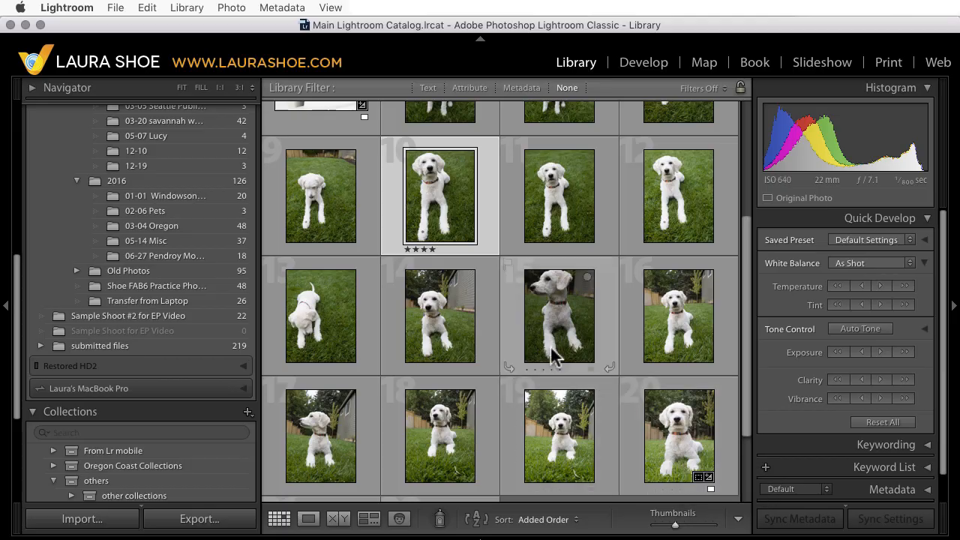
Examine the Performance preferences, including parallel preview generation, and the Lightroom CC sync preferences
{"action": "left_click", "coordinate": [72, 9]}
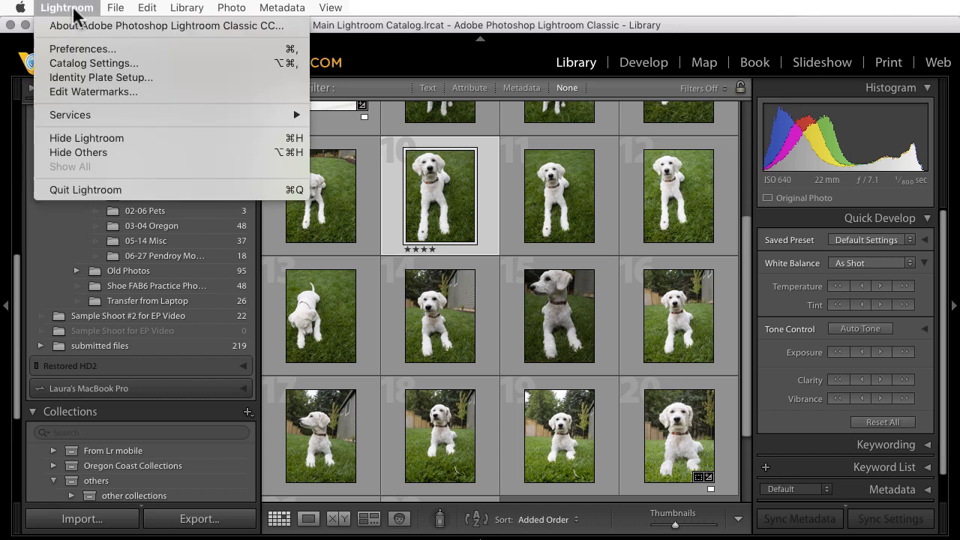
{"action": "left_click", "coordinate": [79, 49]}
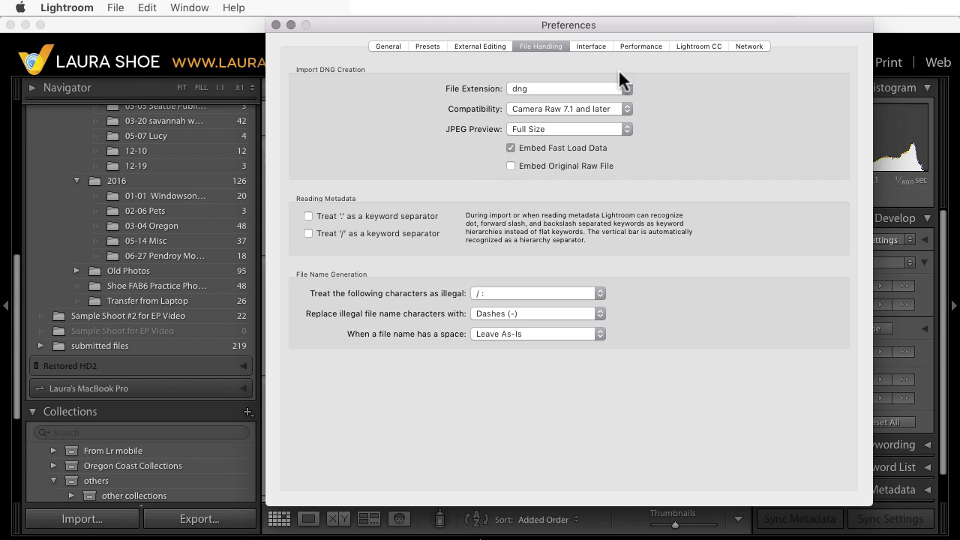
{"action": "left_click", "coordinate": [642, 46]}
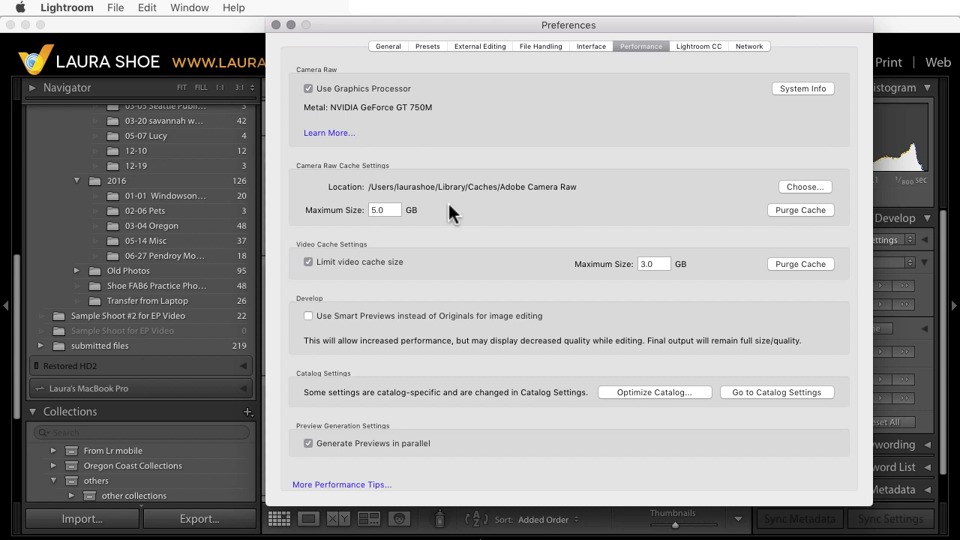
{"action": "left_click", "coordinate": [699, 47]}
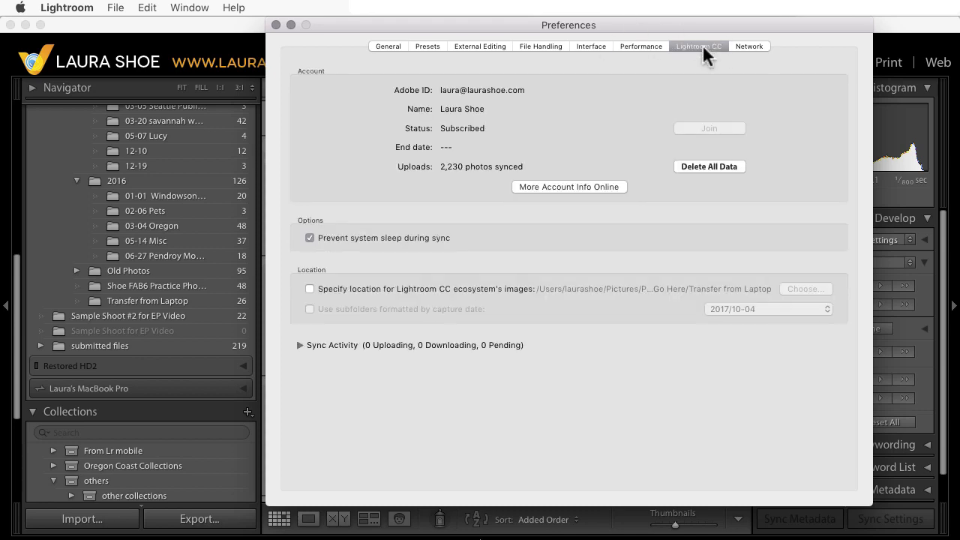